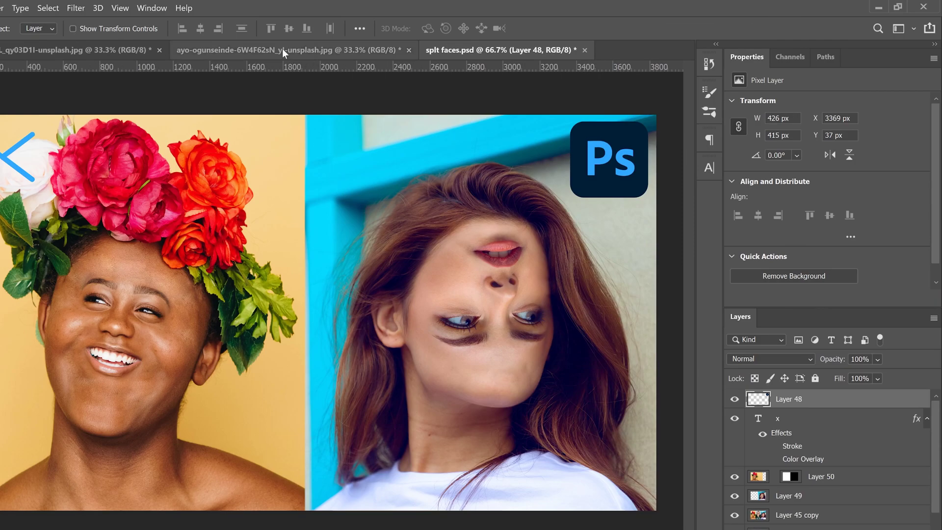
Step: Switch to the ayo-ogunseinde portrait of the woman in the white shirt
left_click(283, 51)
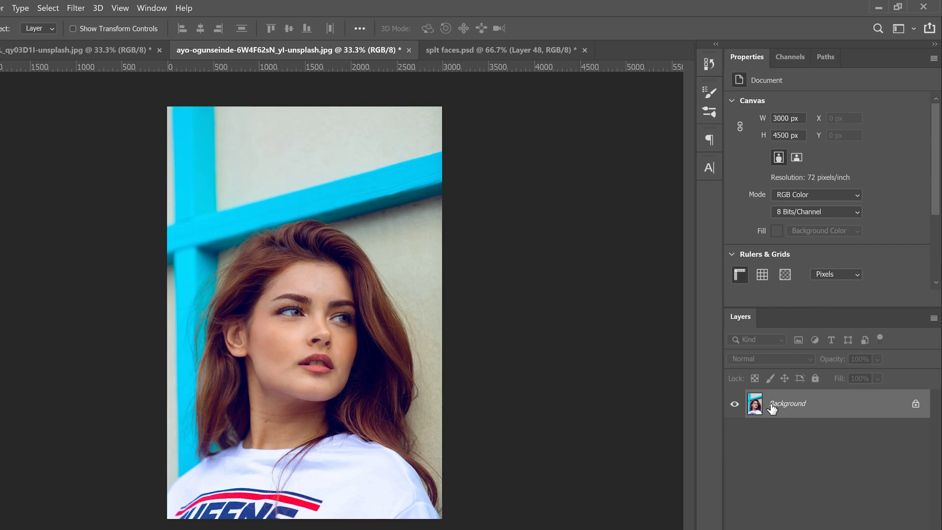
Step: Duplicate the portrait layer twice, hide Layer 1 copy, and rename Layer 1 to 'base'
key("ctrl+j")
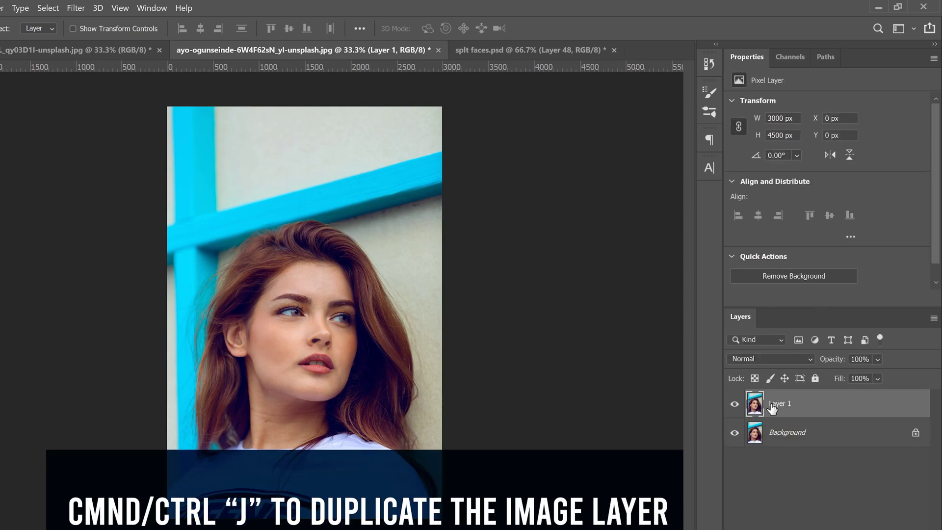
key("ctrl+j")
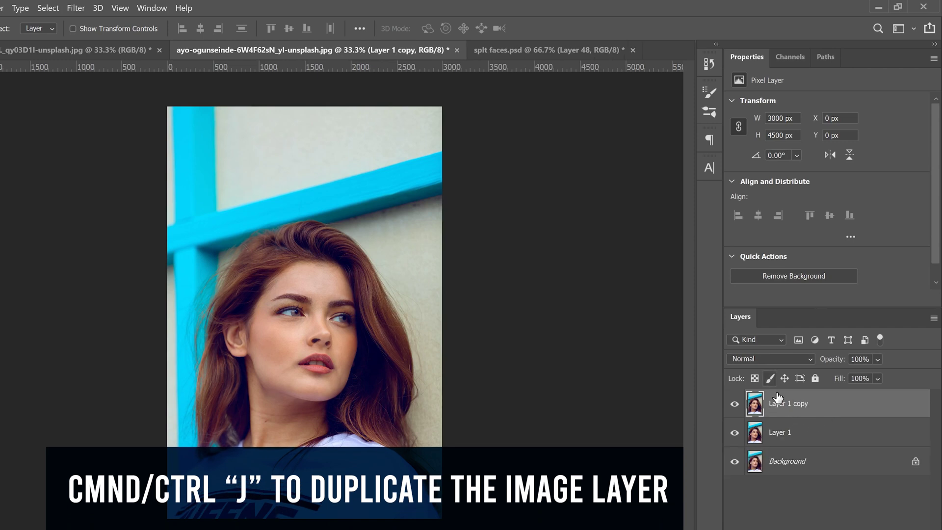
left_click(735, 404)
double_click(783, 432)
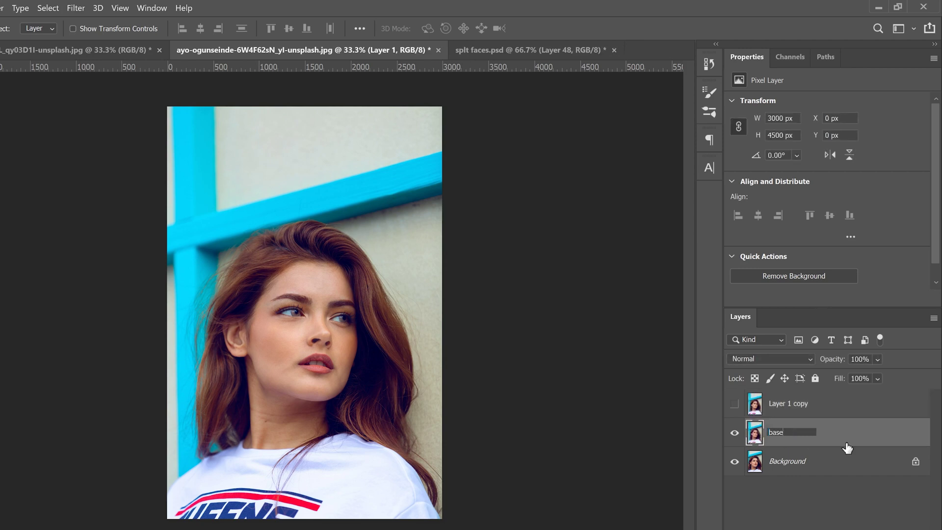
left_click(806, 494)
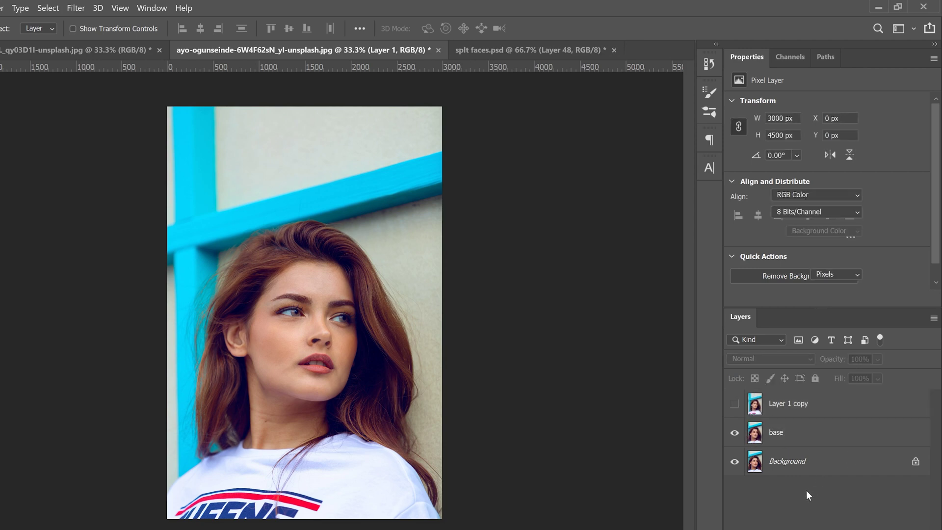
left_click(779, 440)
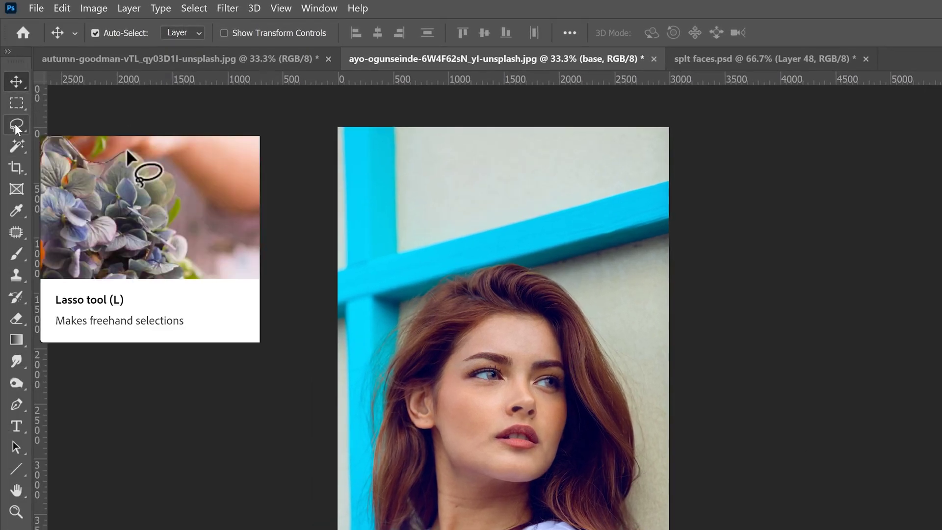
Step: Zoom in and outline the woman's mouth with the freehand Lasso tool
left_click(15, 125)
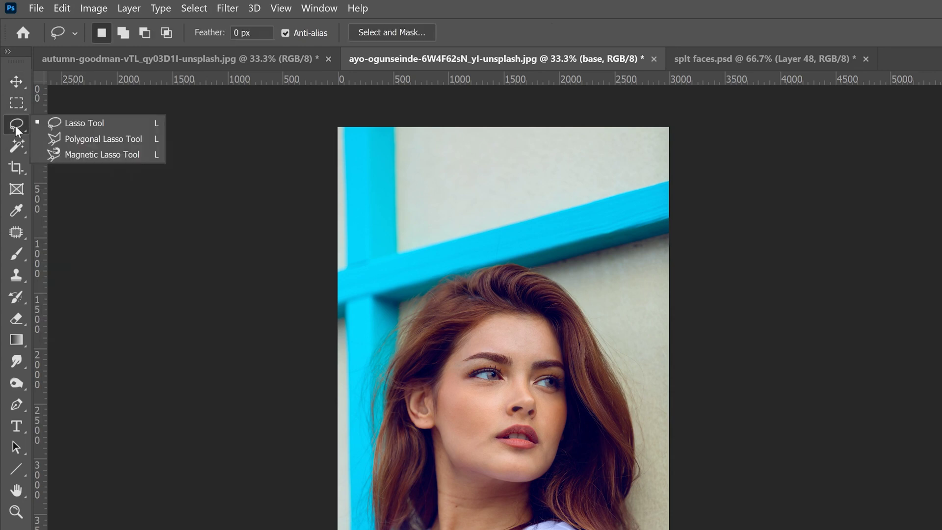
left_click(72, 123)
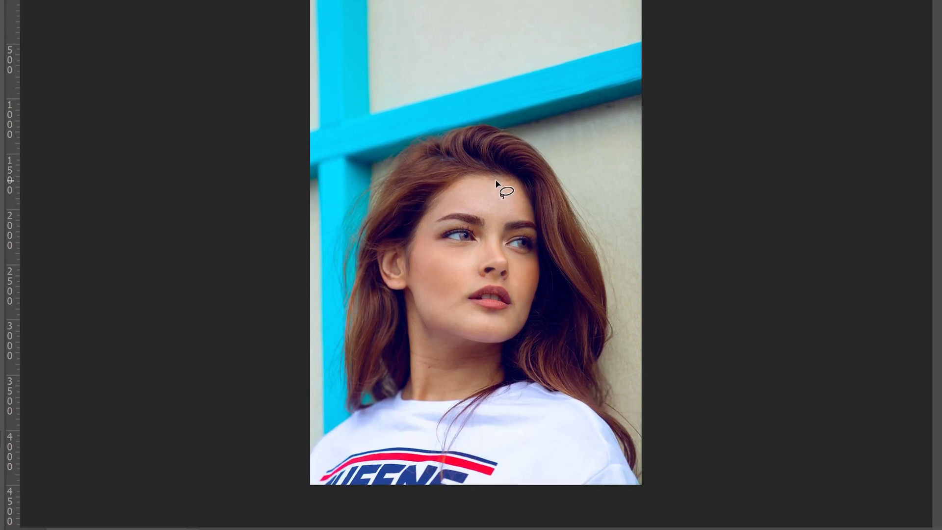
scroll(496, 175, "up", 1)
scroll(493, 169, "up", 1)
scroll(498, 176, "down", 3)
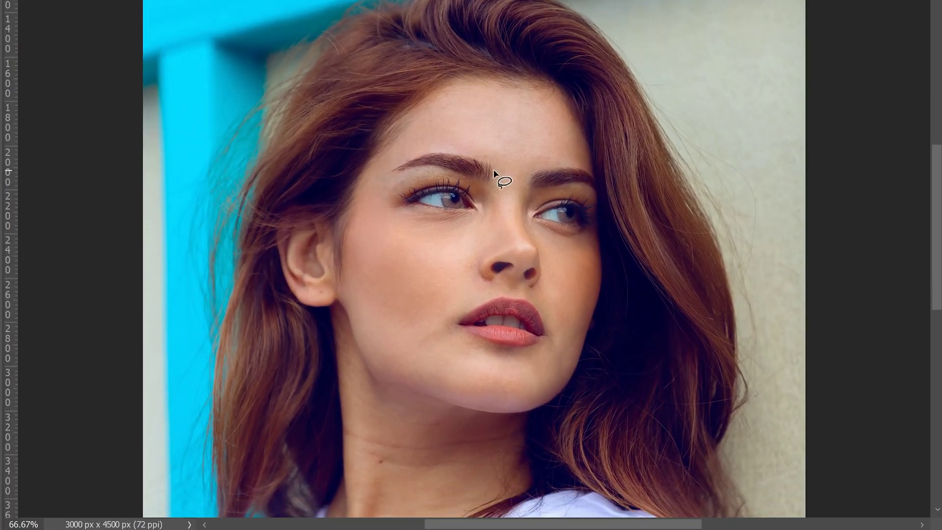
mouse_move(507, 319)
left_mouse_down()
mouse_move(452, 298)
mouse_move(442, 278)
mouse_move(478, 255)
mouse_move(536, 256)
mouse_move(556, 294)
mouse_move(510, 319)
left_mouse_up()
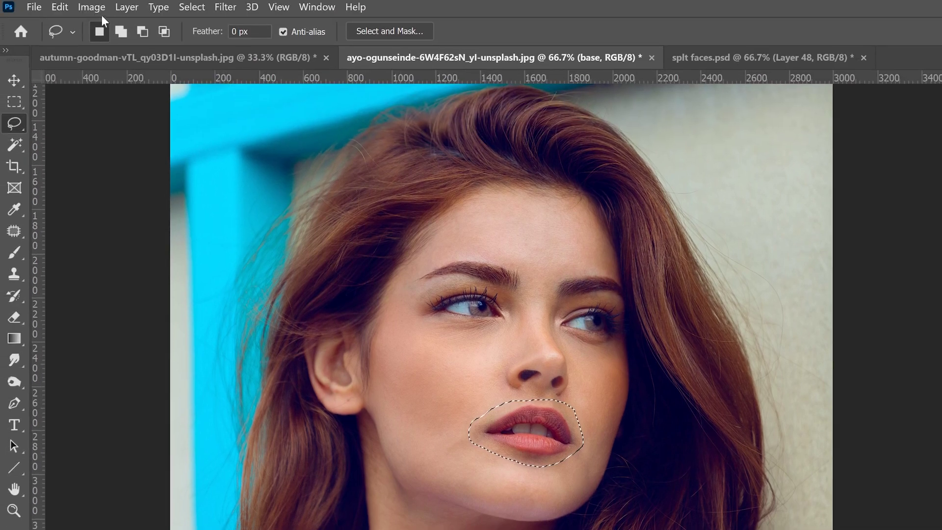
Step: Fill the mouth selection with Content-Aware fill on the base layer
left_click(59, 7)
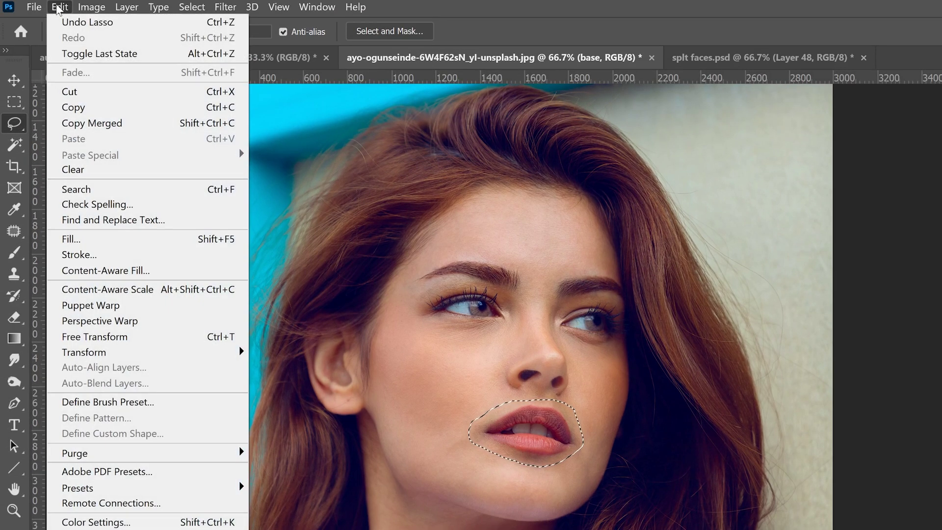
left_click(81, 241)
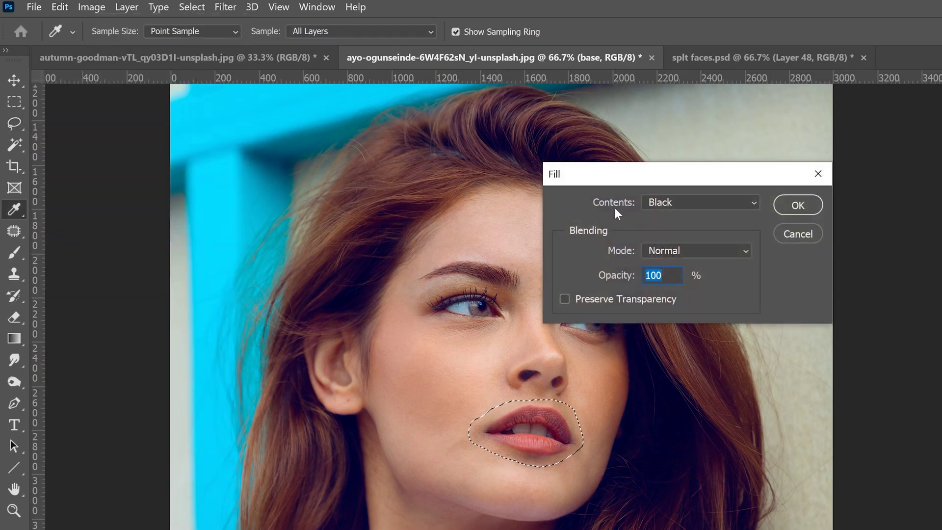
left_click(695, 202)
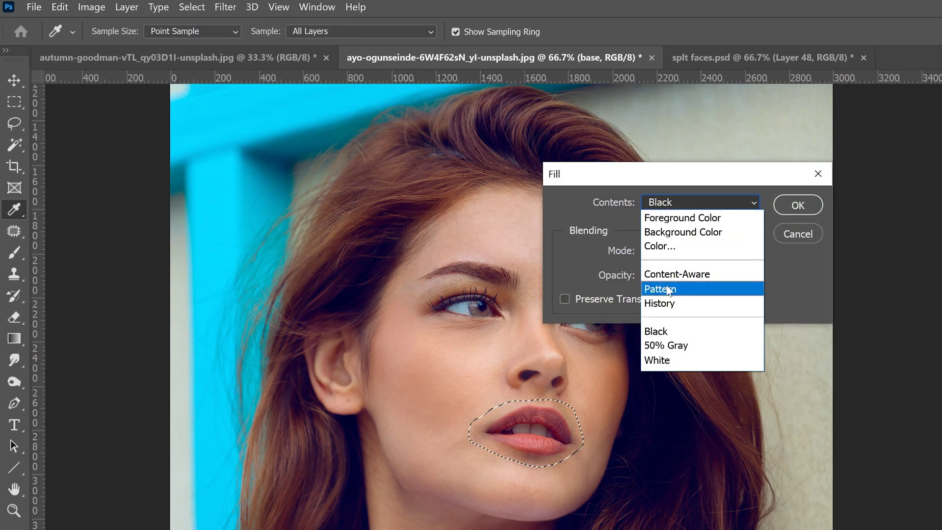
left_click(689, 274)
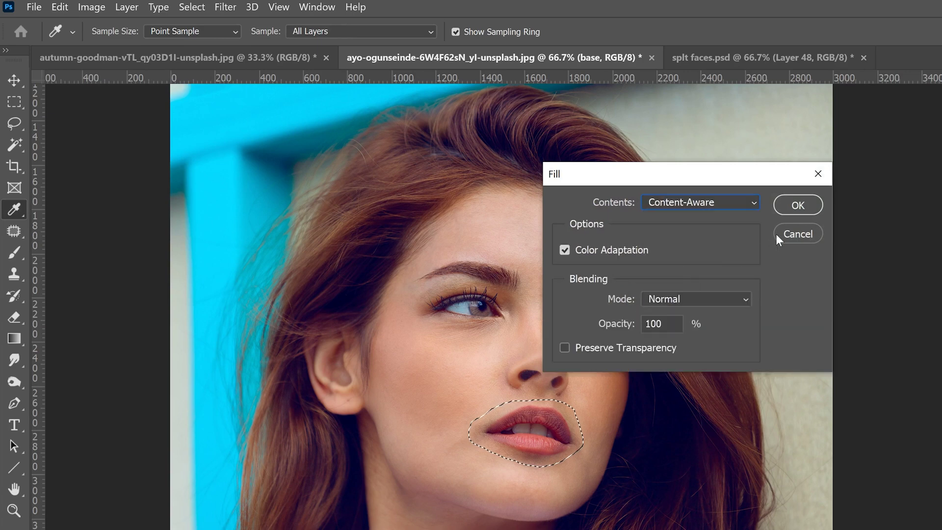
left_click(797, 205)
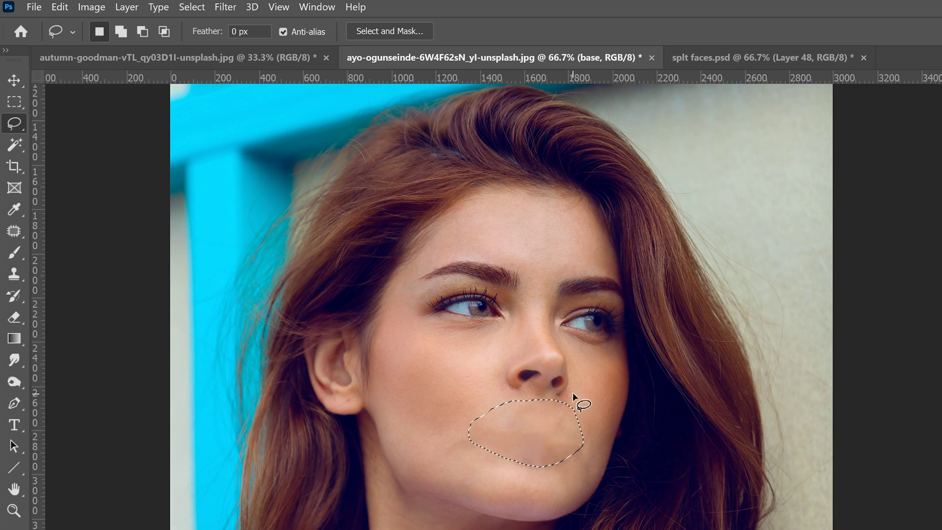
Step: Lasso the left eye and replace it with skin using Content-Aware fill
mouse_move(508, 333)
left_mouse_down()
mouse_move(430, 331)
mouse_move(413, 319)
mouse_move(418, 298)
mouse_move(492, 285)
mouse_move(510, 295)
mouse_move(513, 339)
left_mouse_up()
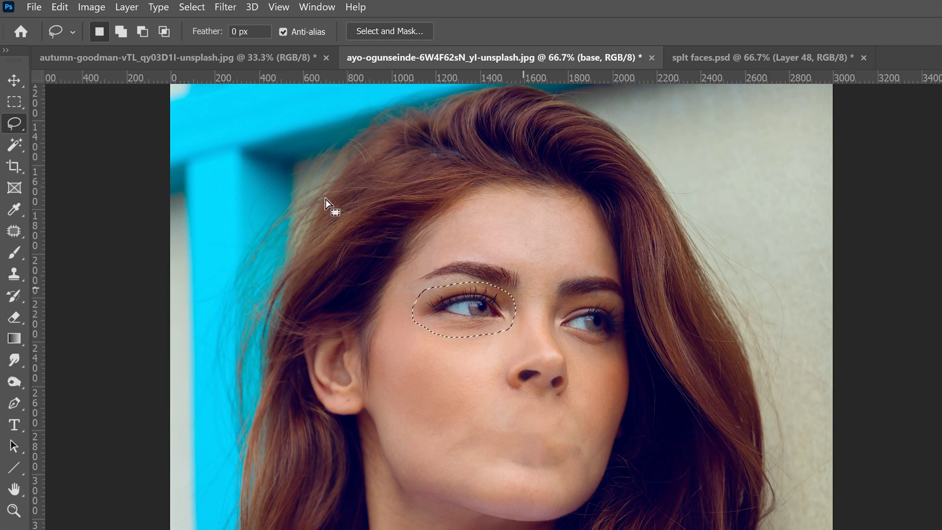
left_click(59, 7)
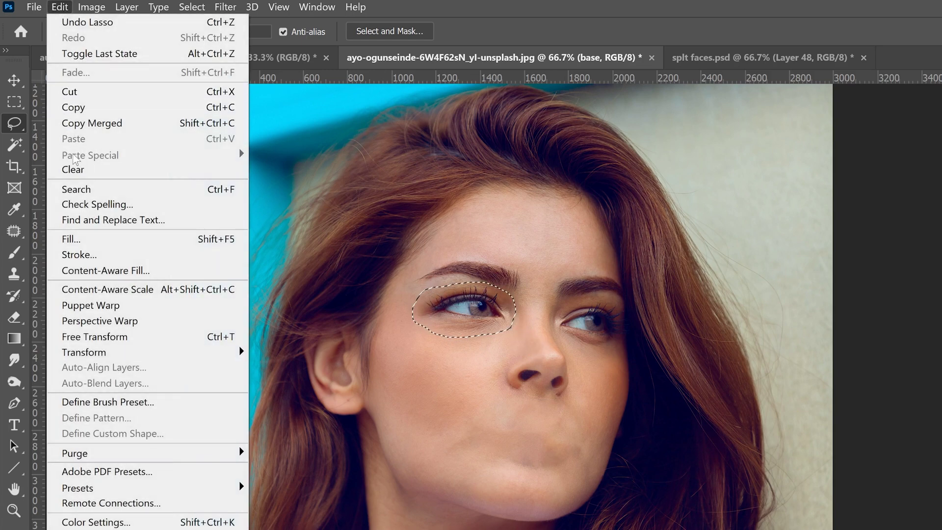
left_click(71, 239)
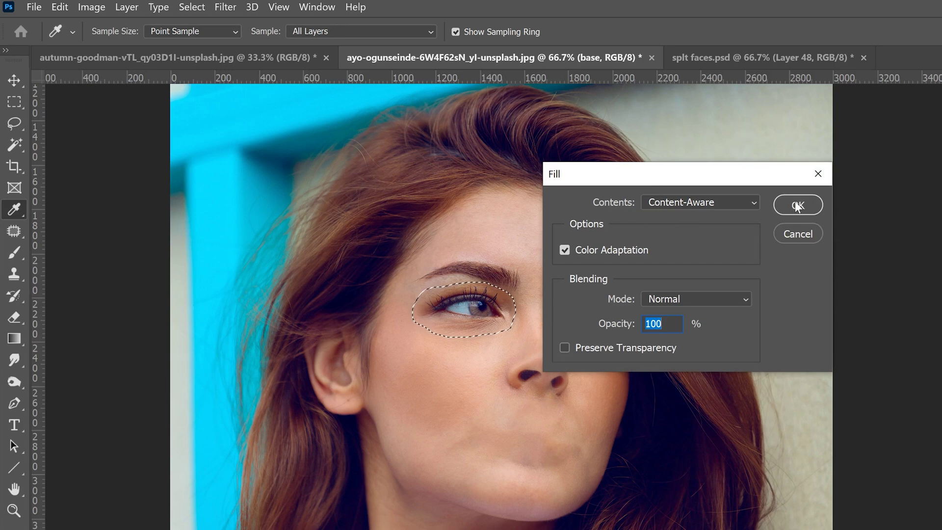
left_click(796, 206)
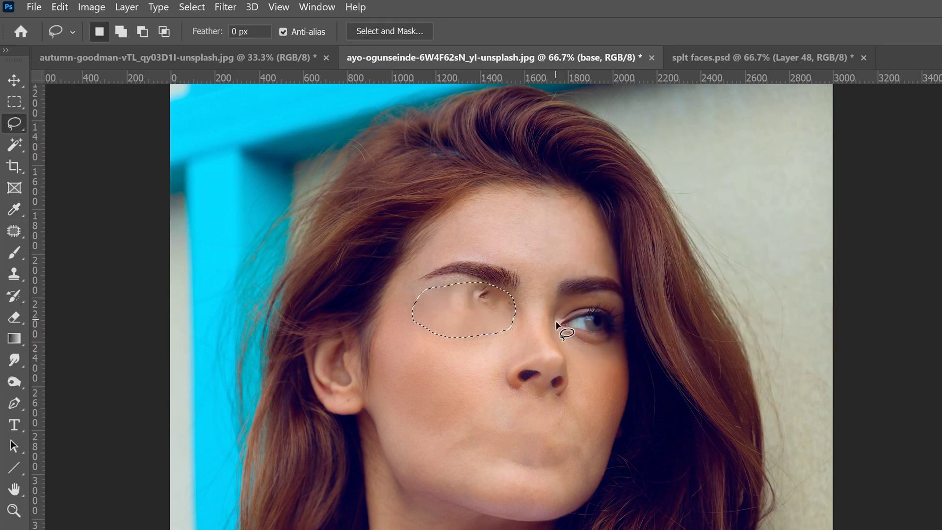
Step: Lasso the leftover eye and eyebrow area and Content-Aware fill it
left_click(522, 299)
mouse_move(521, 298)
left_mouse_down()
mouse_move(462, 311)
mouse_move(411, 288)
mouse_move(409, 270)
mouse_move(496, 253)
mouse_move(528, 292)
left_mouse_up()
left_click(59, 7)
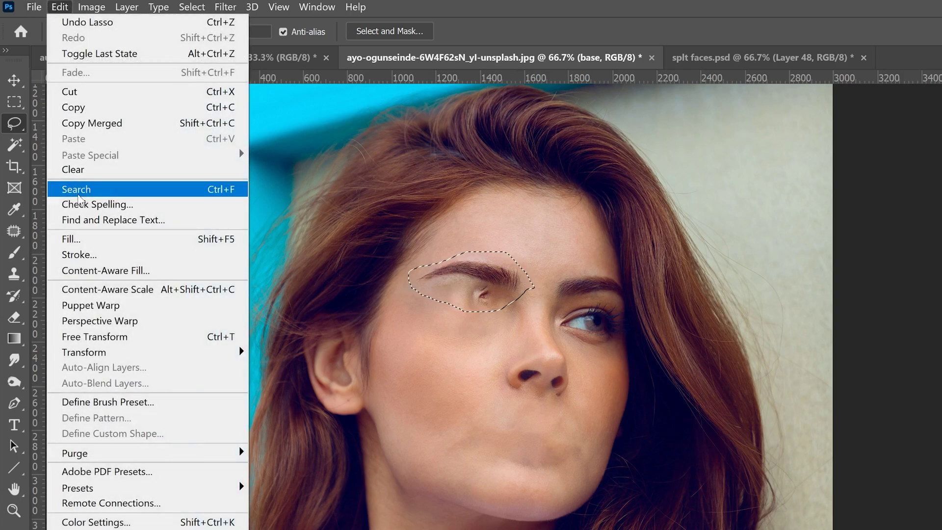
left_click(74, 239)
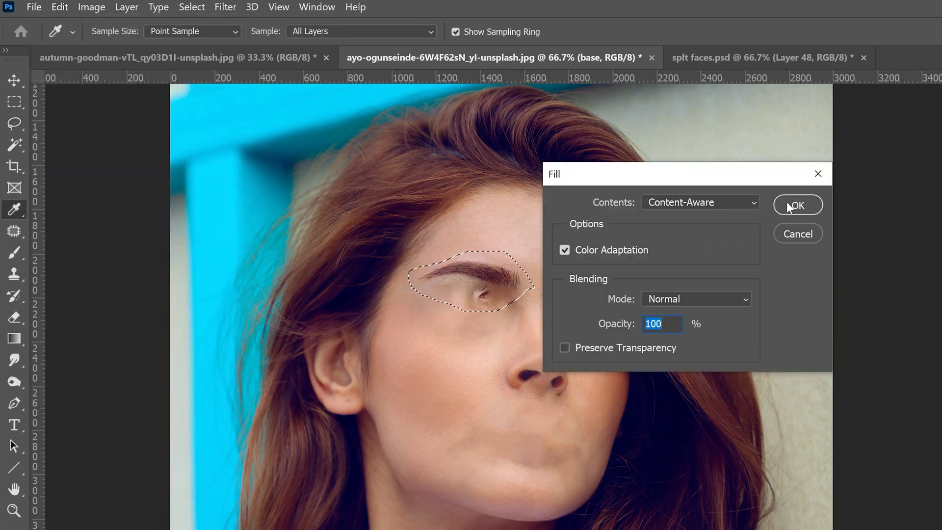
left_click(787, 203)
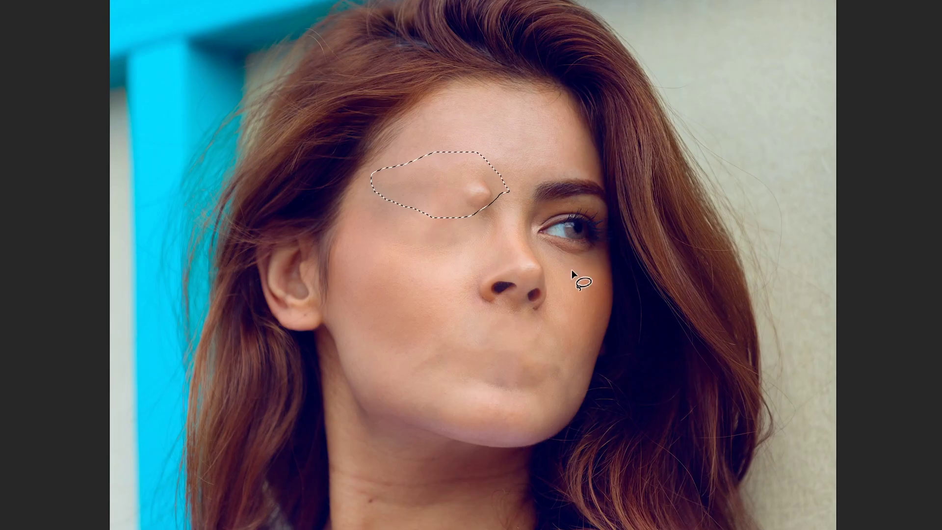
Step: Content-Aware fill the nose and a leftover bump on the forehead
left_click_drag(571, 386, 482, 349)
left_click_drag(557, 295, 554, 309)
key("shift+F5")
key("Return")
mouse_move(508, 195)
left_mouse_down()
mouse_move(461, 225)
mouse_move(505, 196)
left_mouse_up()
key("shift+F5")
key("Return")
Step: Content-Aware fill the right eye and the leftover patch beside it
mouse_move(670, 382)
left_mouse_down()
mouse_move(592, 314)
mouse_move(631, 291)
mouse_move(671, 302)
mouse_move(677, 384)
left_mouse_up()
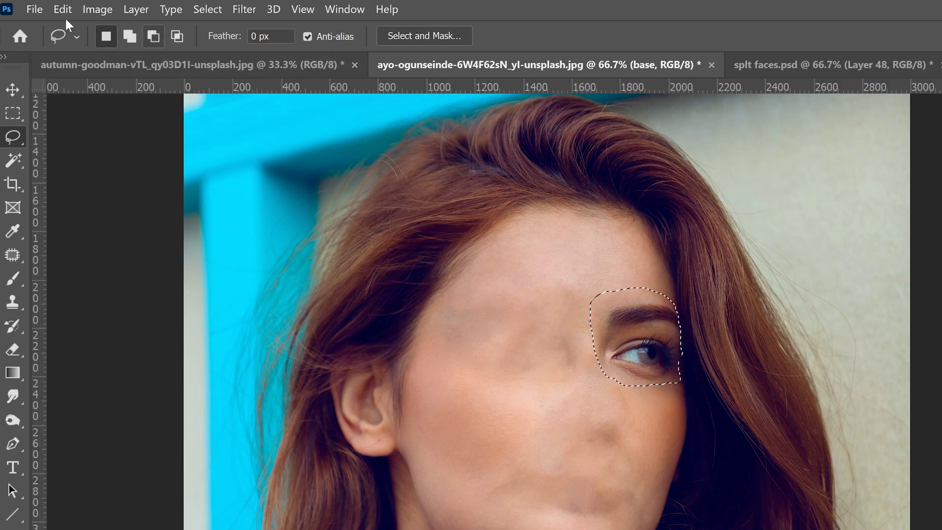
left_click(62, 10)
left_click(74, 264)
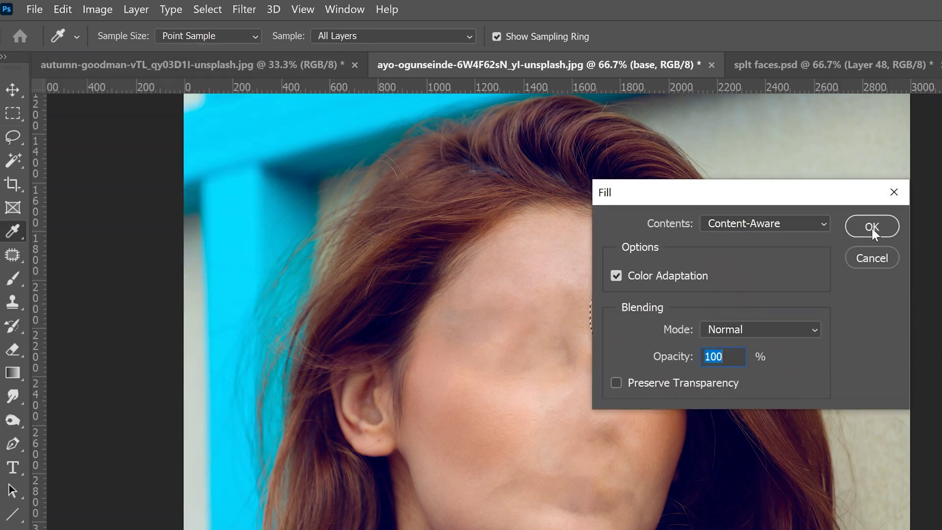
left_click(872, 228)
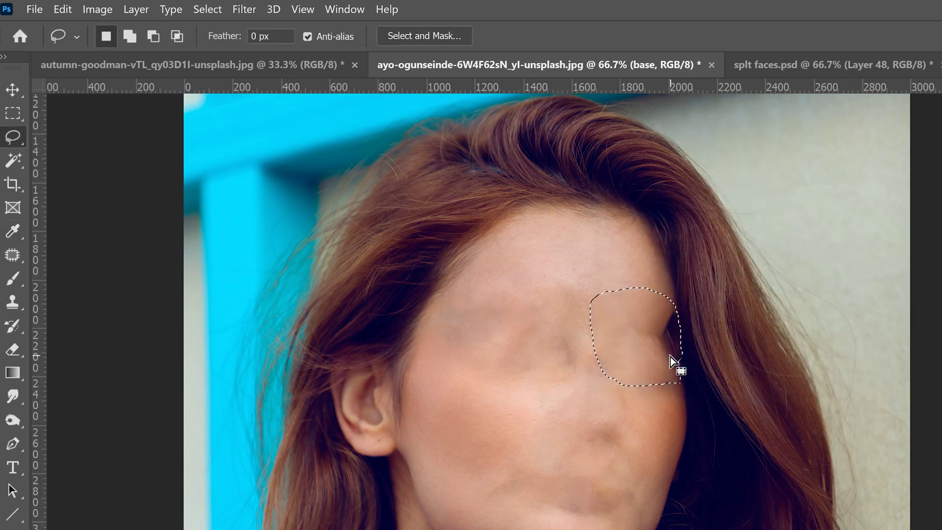
mouse_move(679, 387)
left_mouse_down()
mouse_move(647, 337)
mouse_move(656, 301)
mouse_move(679, 380)
left_mouse_up()
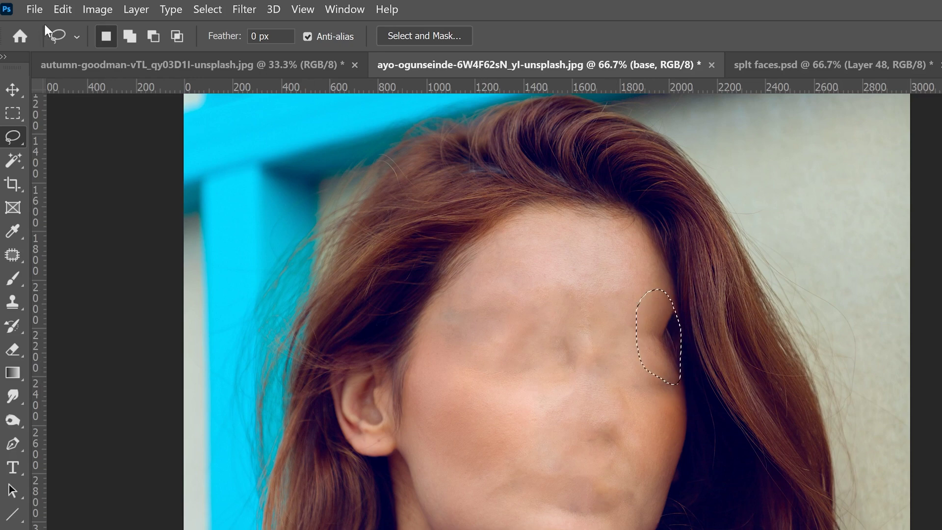
left_click(63, 9)
left_click(73, 263)
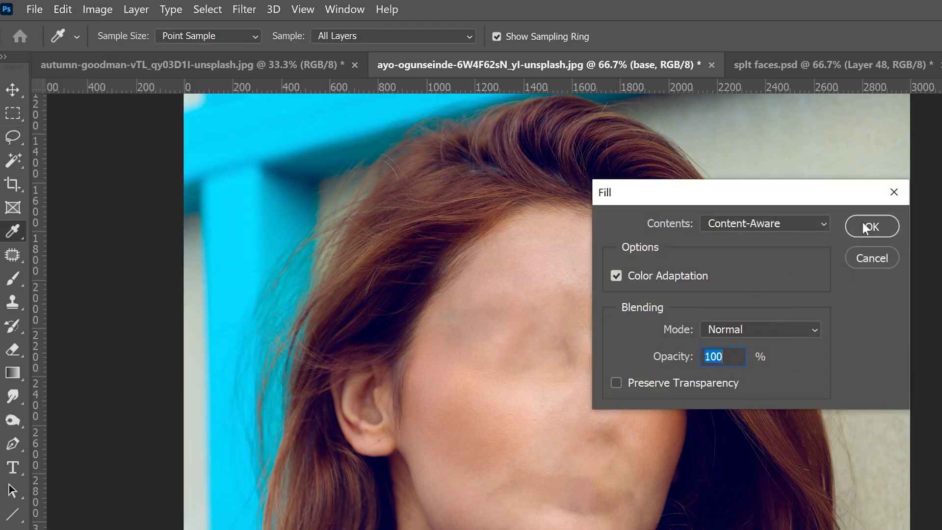
left_click(868, 227)
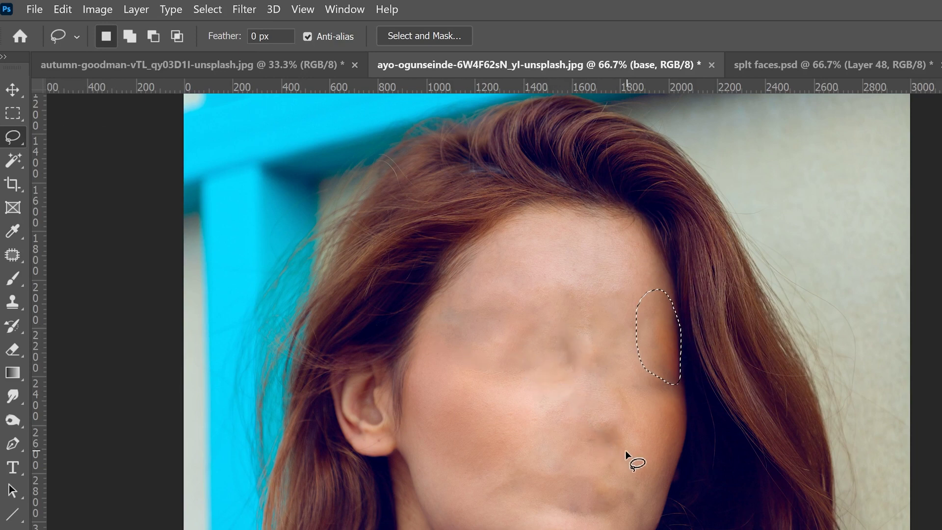
left_click(13, 113)
Step: Use the Patch Tool to replace the chin blotch with clean cheek skin
key("ctrl+d")
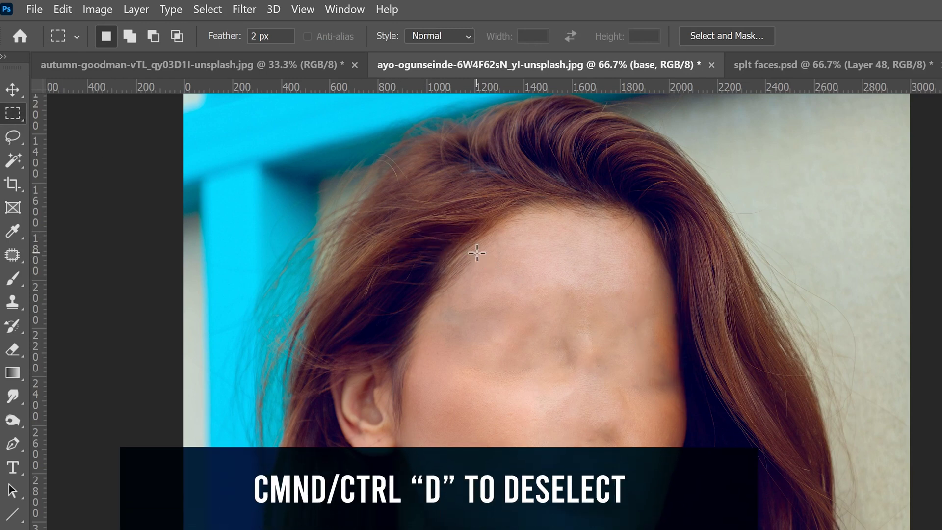
left_click(13, 254)
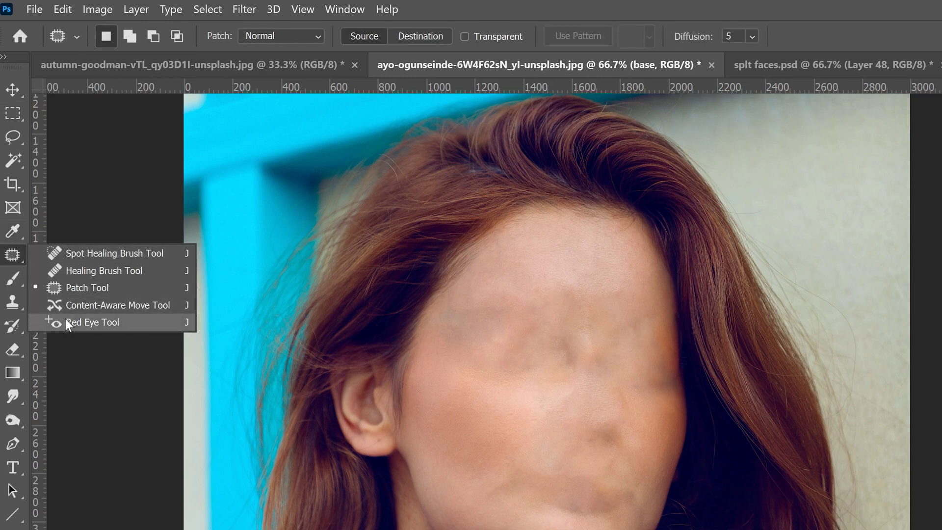
left_click(84, 289)
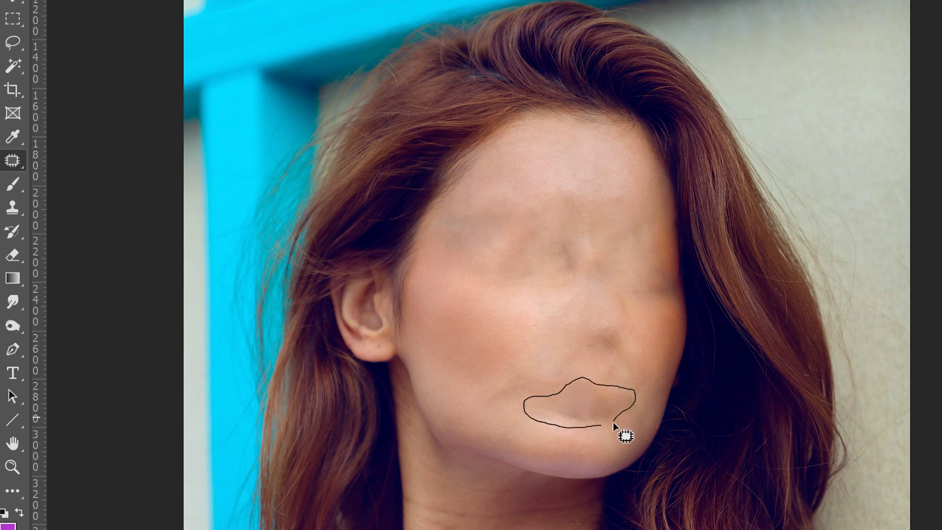
left_click_drag(602, 423, 601, 424)
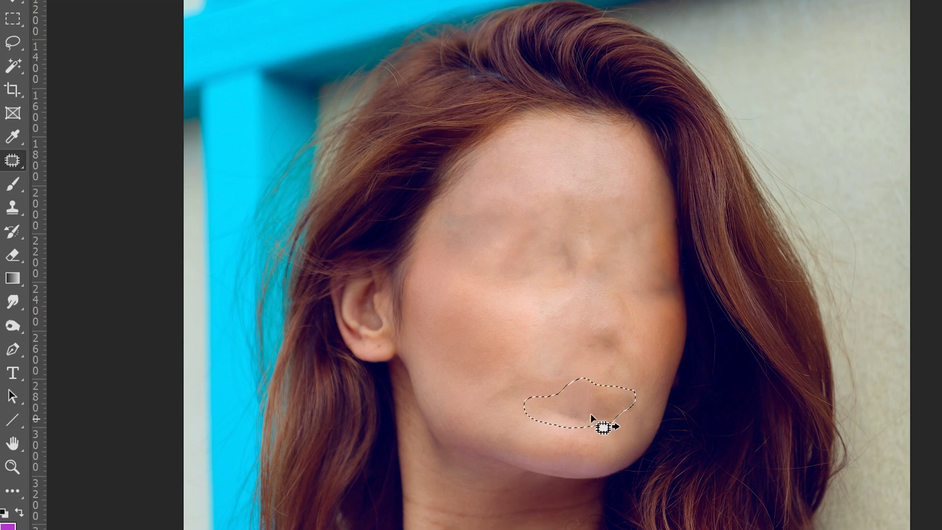
left_click_drag(582, 405, 481, 384)
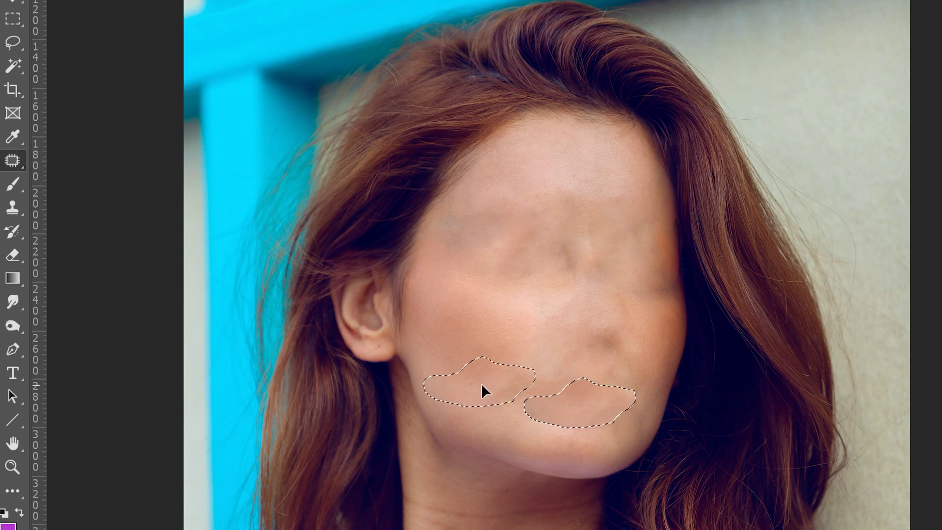
left_click_drag(481, 384, 481, 383)
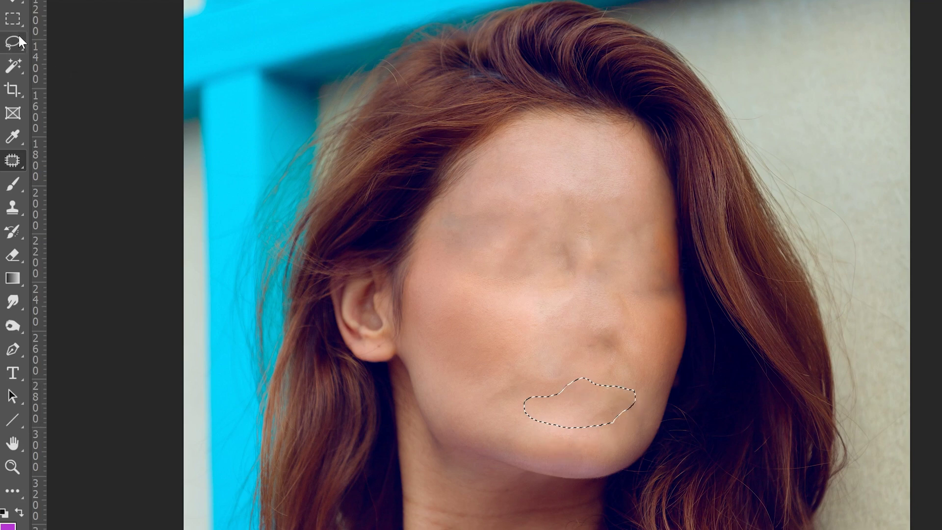
key("ctrl+d")
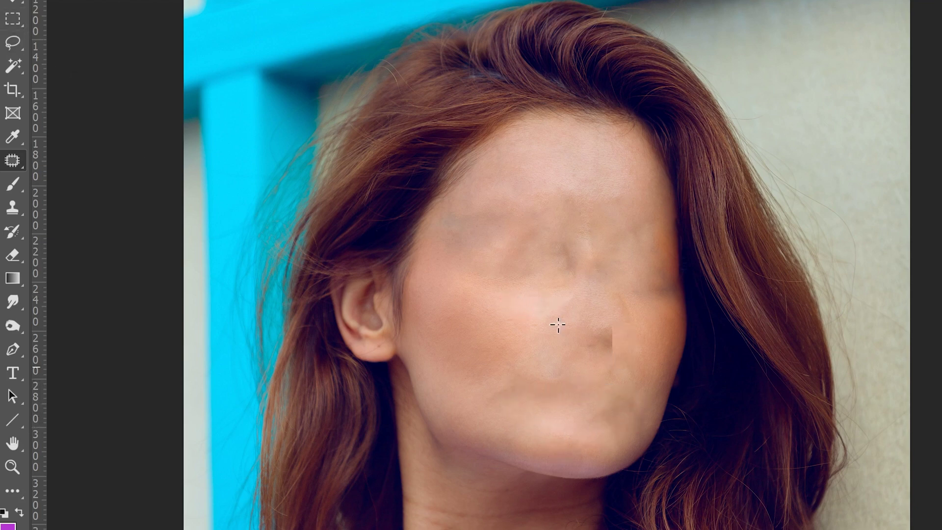
Step: Patch blotches on both sides of the face with clean forehead skin
key("m")
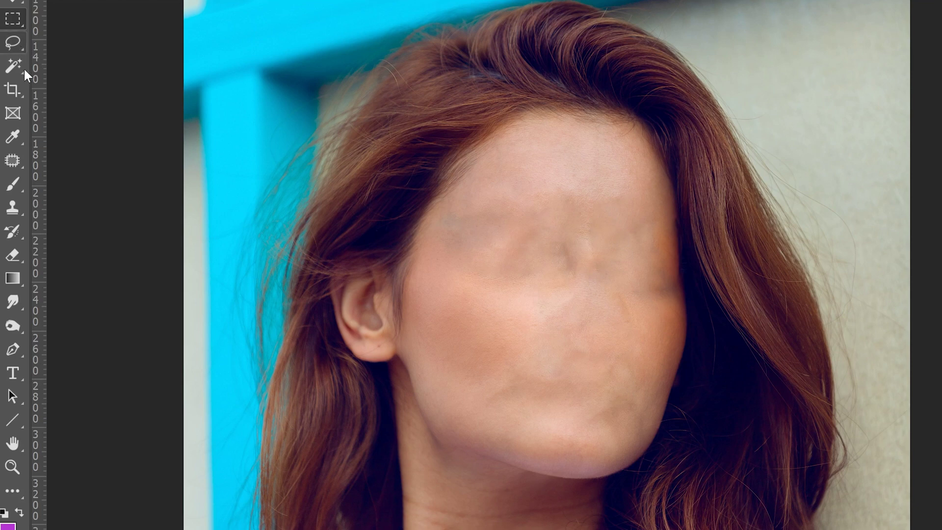
left_click(12, 161)
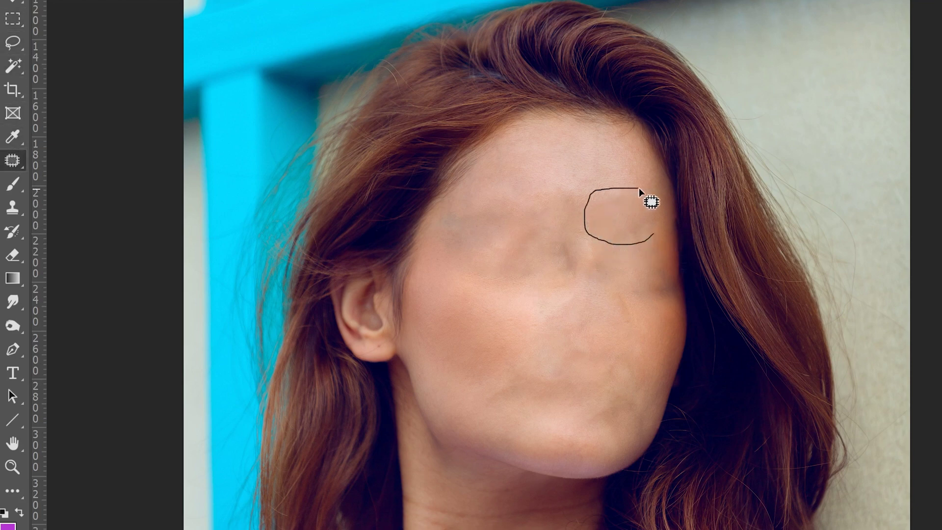
left_click_drag(652, 235, 650, 239)
mouse_move(605, 206)
left_mouse_down()
mouse_move(580, 143)
mouse_move(559, 156)
left_mouse_up()
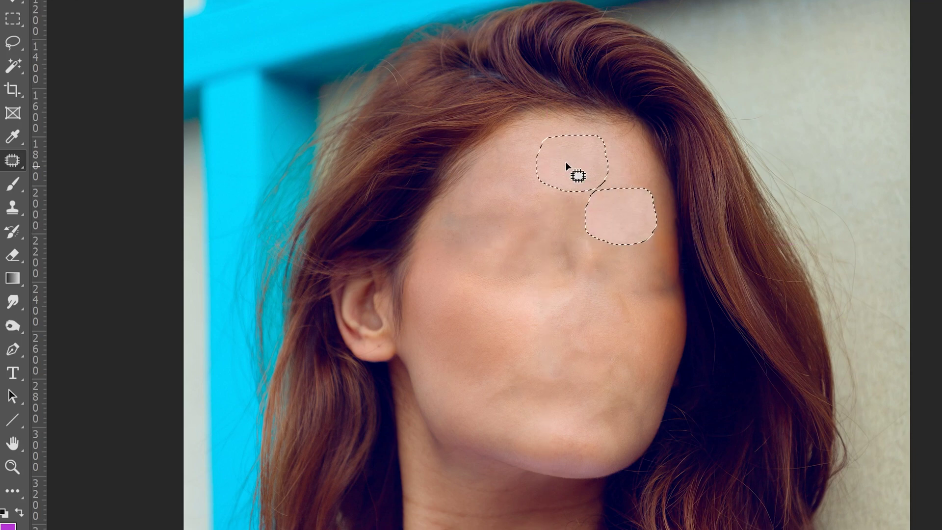
mouse_move(476, 219)
left_mouse_down()
mouse_move(437, 240)
mouse_move(467, 298)
left_mouse_up()
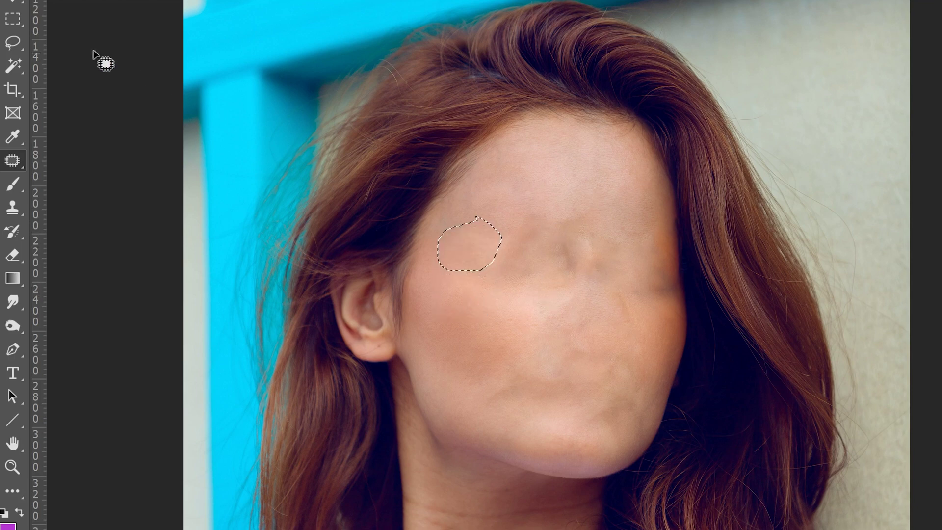
key("ctrl+d")
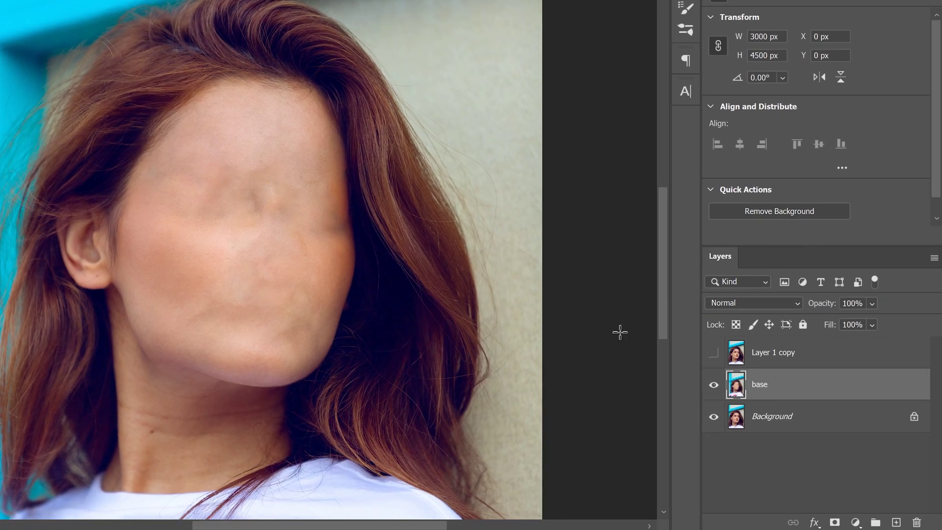
Step: Make Layer 1 copy visible again and rename it 'upside down'
left_click(713, 354)
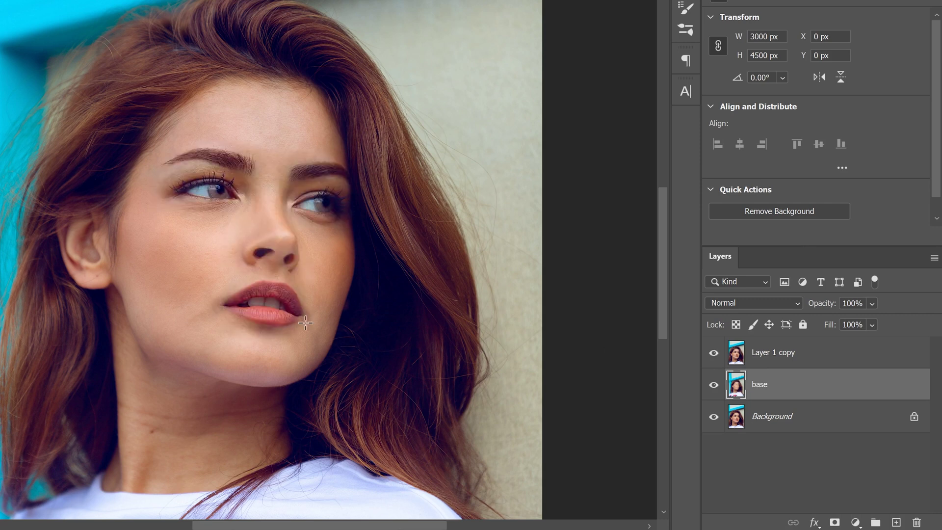
left_click(770, 360)
double_click(769, 358)
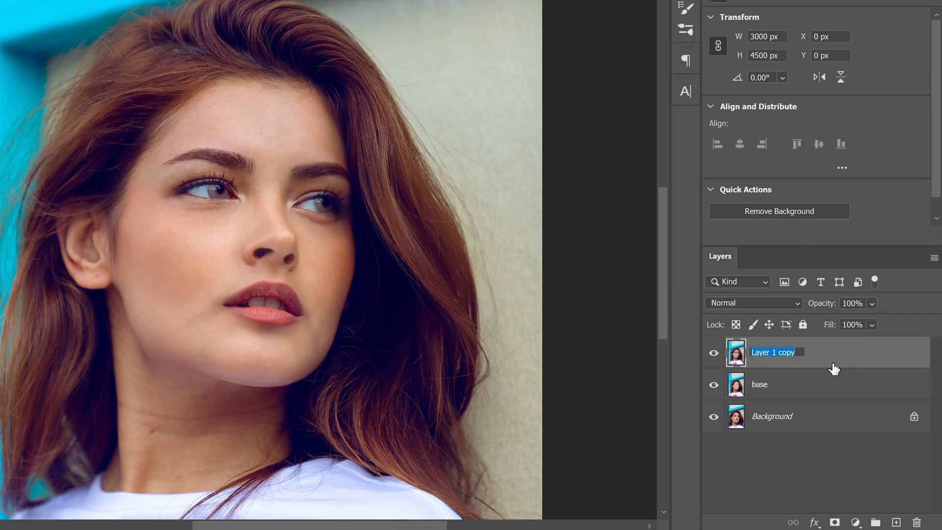
type("upside down")
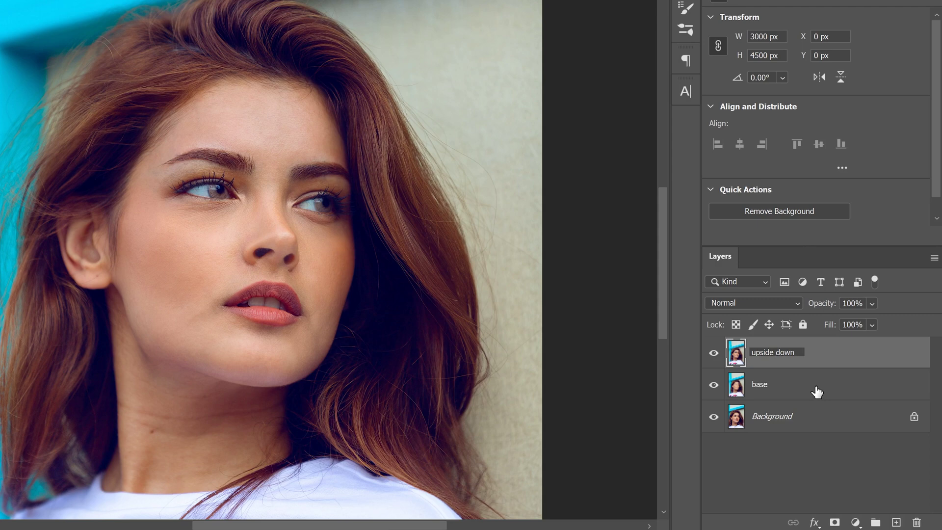
key("Return")
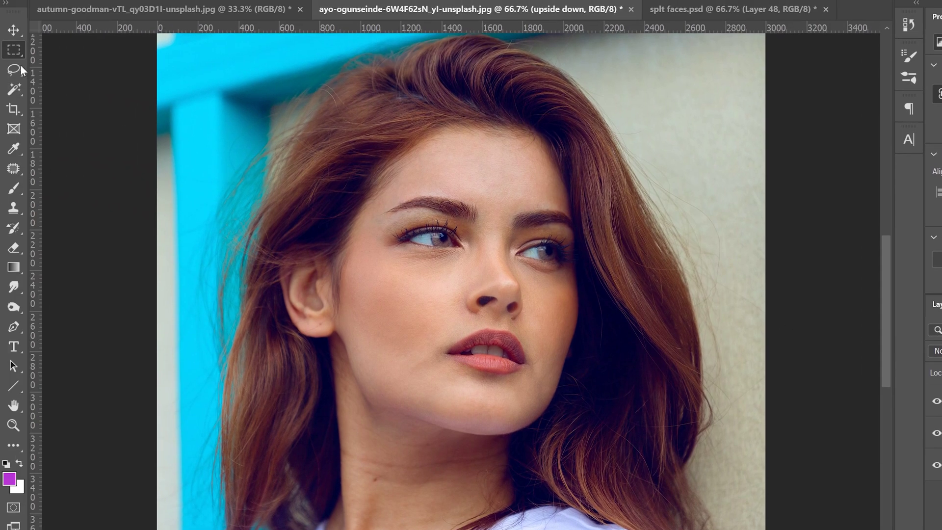
Step: Lasso the eyes, nose and mouth and add a layer mask from the selection
left_click(15, 71)
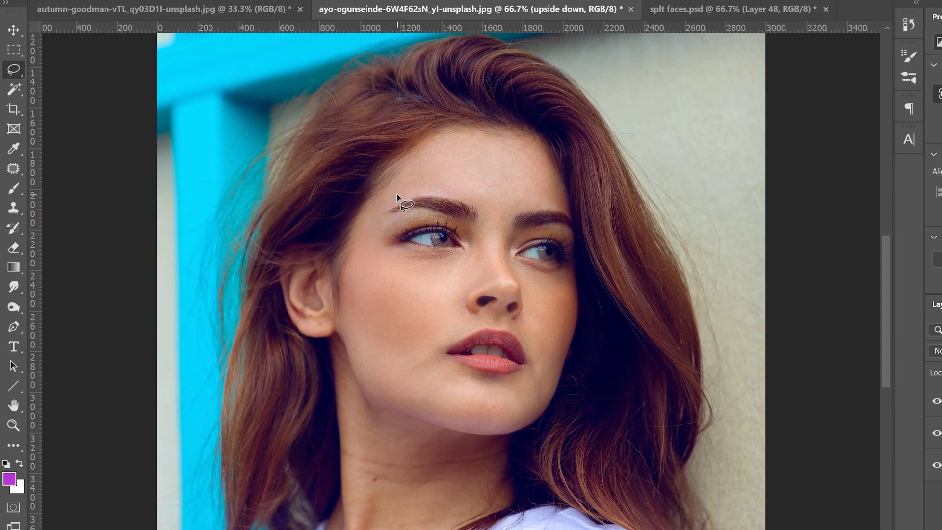
mouse_move(387, 196)
left_mouse_down()
mouse_move(369, 266)
mouse_move(397, 344)
mouse_move(440, 371)
mouse_move(530, 379)
mouse_move(556, 330)
mouse_move(570, 266)
mouse_move(564, 201)
mouse_move(463, 176)
mouse_move(398, 194)
left_mouse_up()
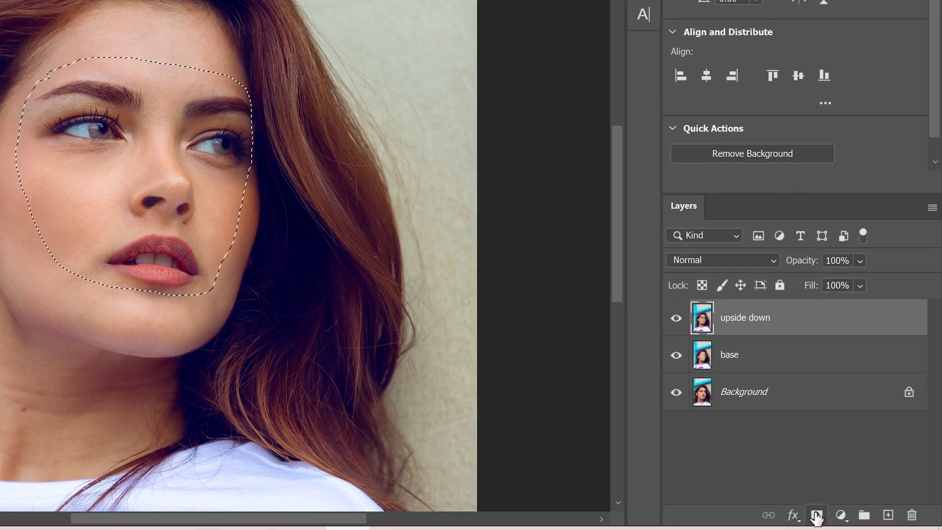
left_click(816, 515)
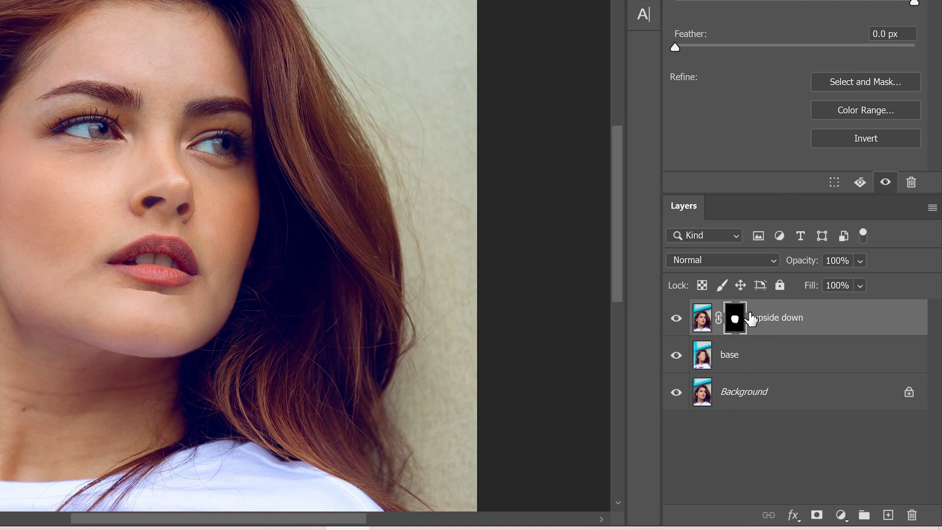
Step: Hide and re-show the base and Background layers to check the cutout
left_click(676, 355)
left_click(675, 392)
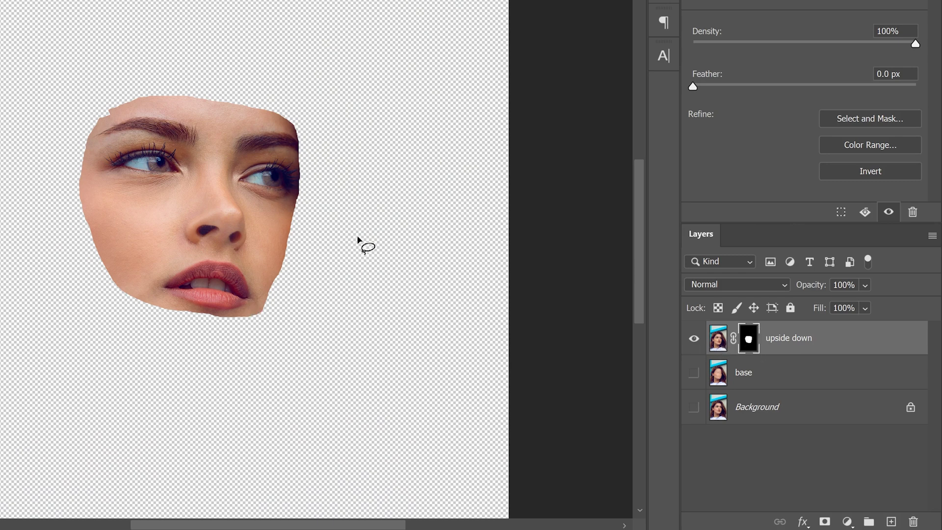
left_click(693, 373)
left_click(694, 407)
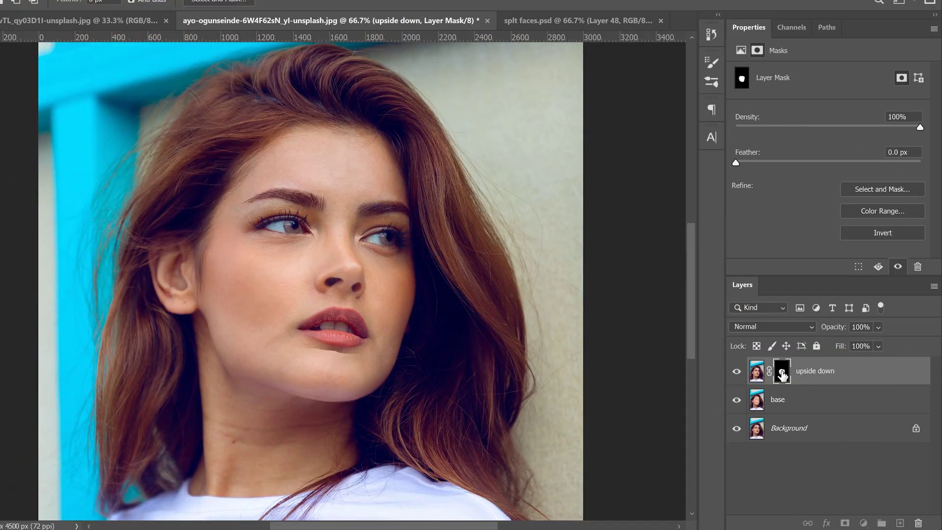
Step: Refine the face mask in Select and Mask with 34.9 px Feather and +25% Shift Edge
left_click(869, 118)
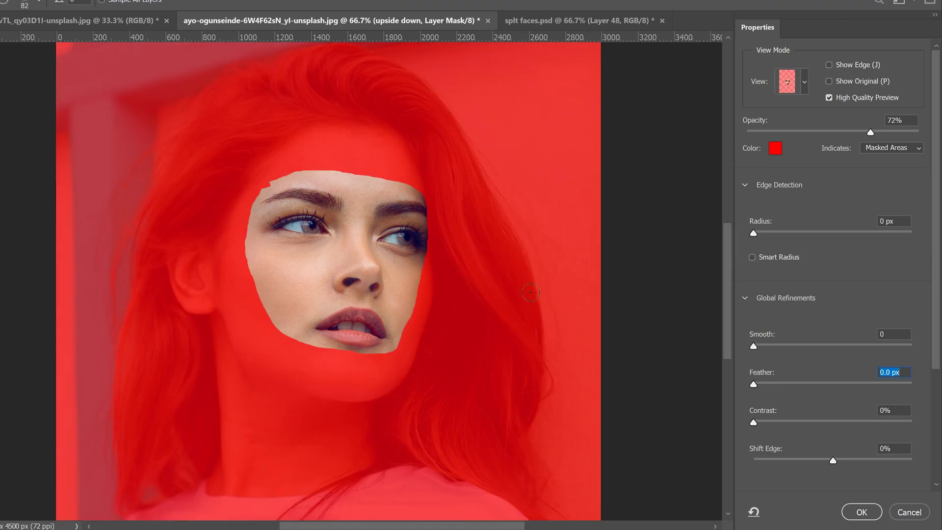
left_click_drag(754, 384, 803, 385)
left_click_drag(803, 385, 825, 385)
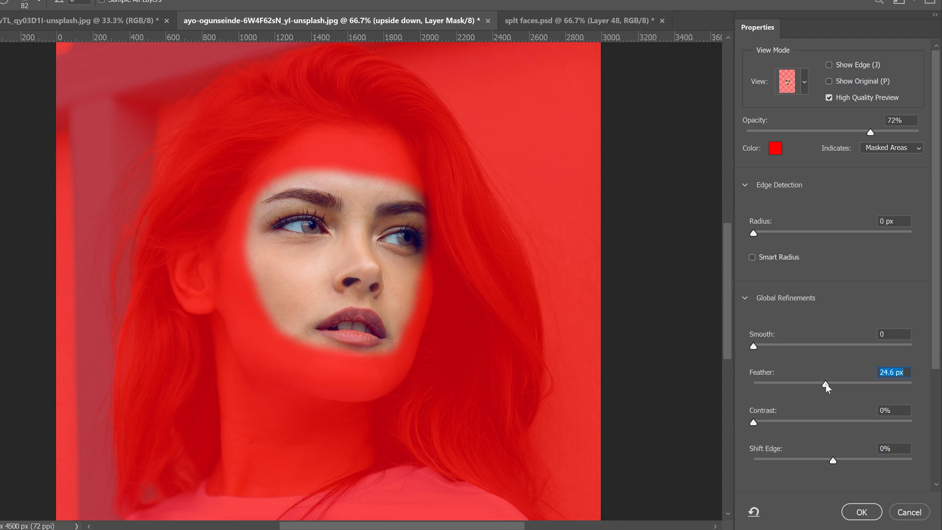
left_click_drag(828, 383, 831, 384)
left_click_drag(832, 460, 854, 463)
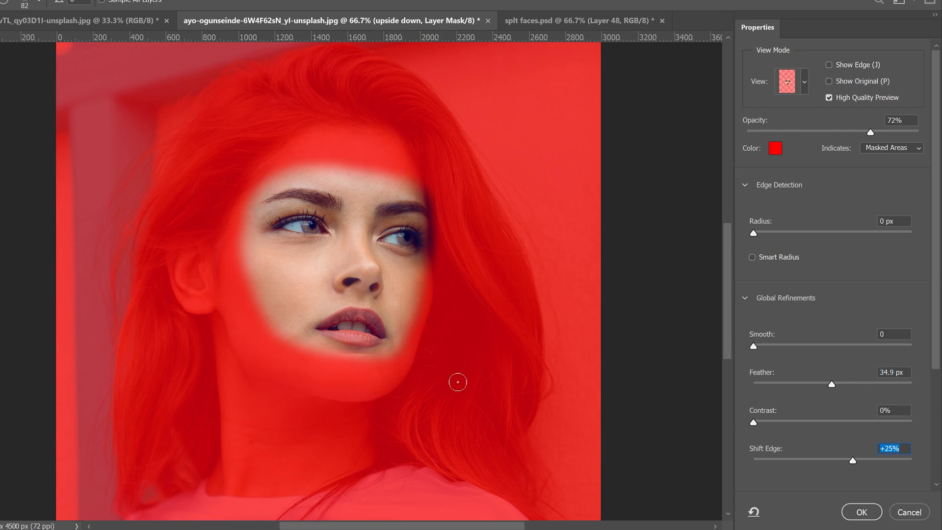
left_click(861, 512)
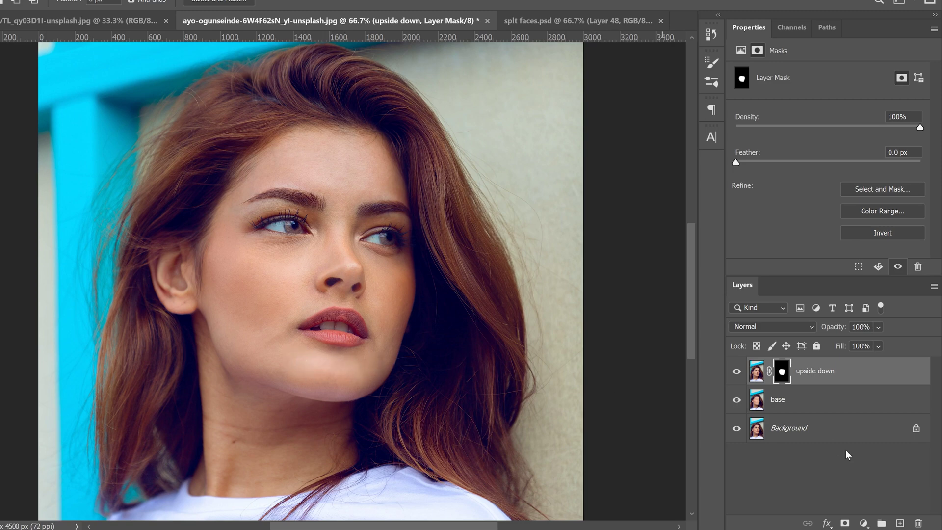
left_click(756, 373)
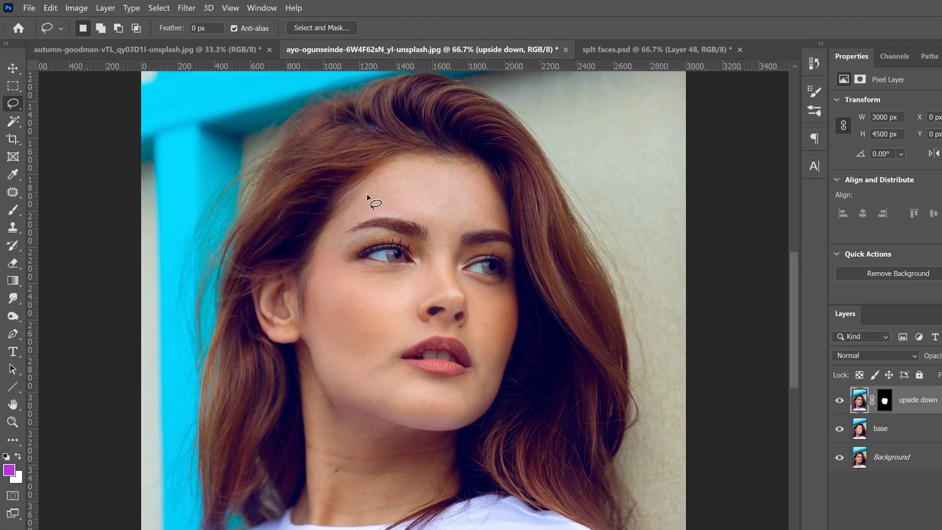
Step: Flip the upside down face layer vertically
left_click(51, 9)
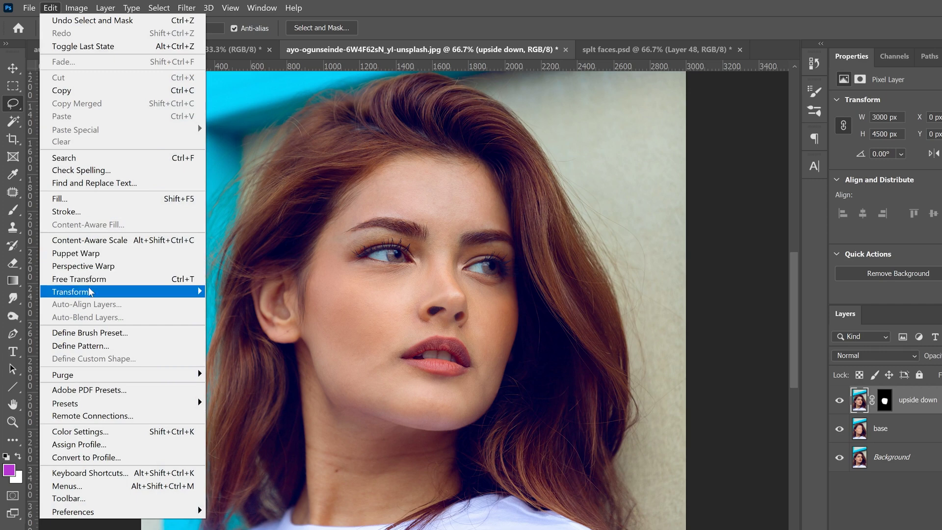
mouse_move(93, 292)
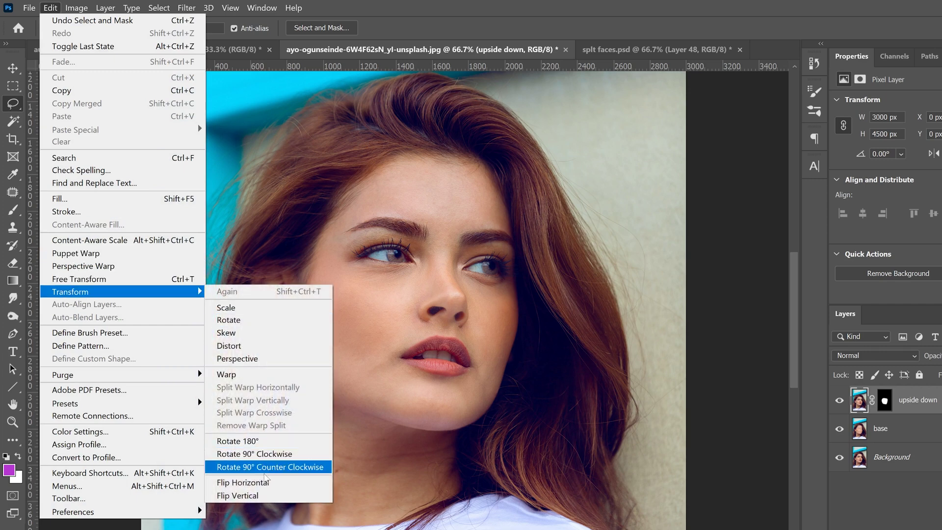
left_click(251, 496)
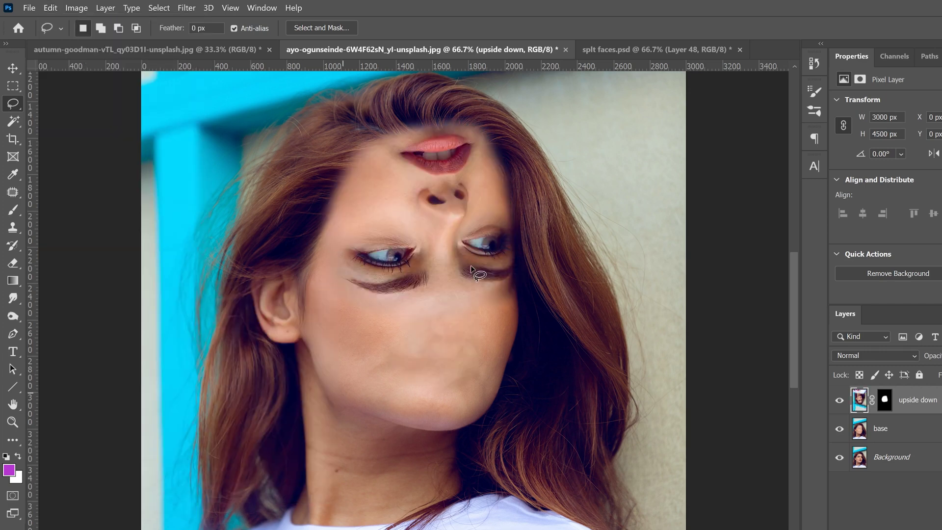
Step: Move the flipped face to X -32 px, Y 256 px, aligning it over the blank face
left_click(13, 69)
left_click_drag(438, 196, 444, 216)
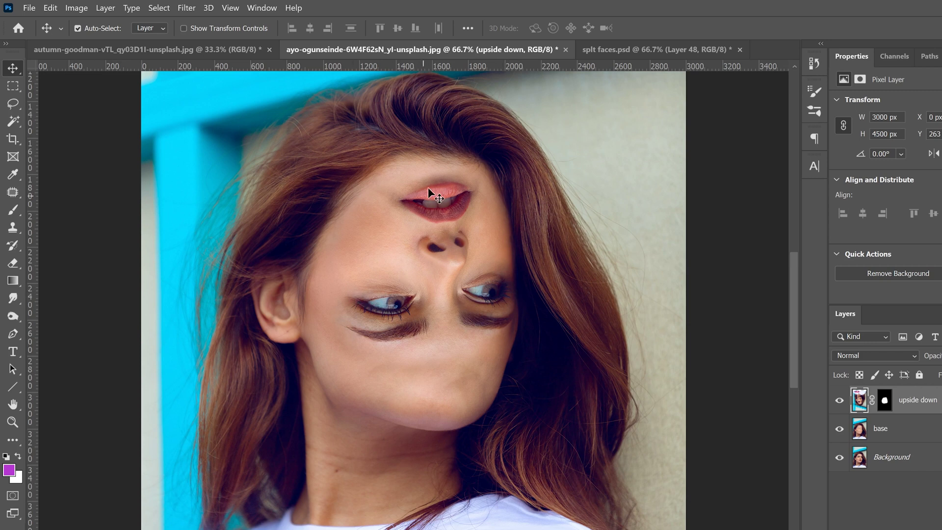
key("Left")
key("Left")
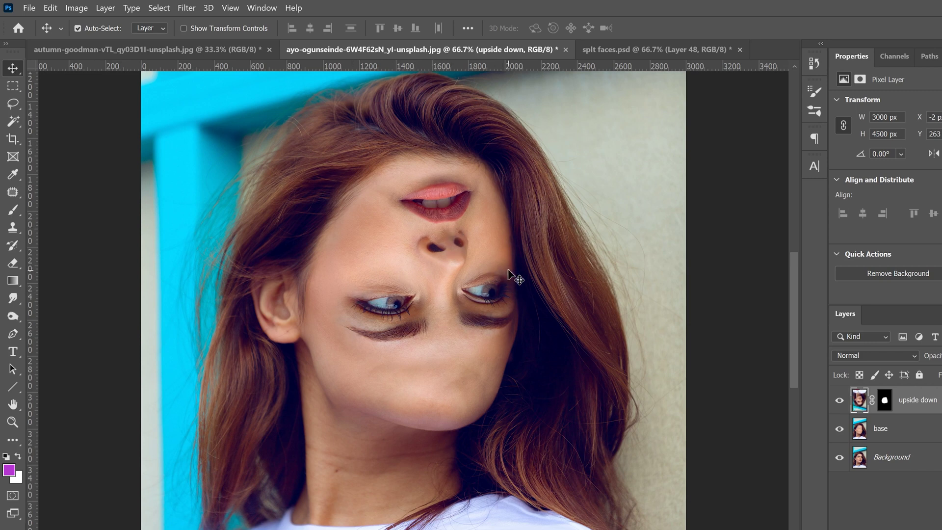
left_click_drag(469, 243, 455, 245)
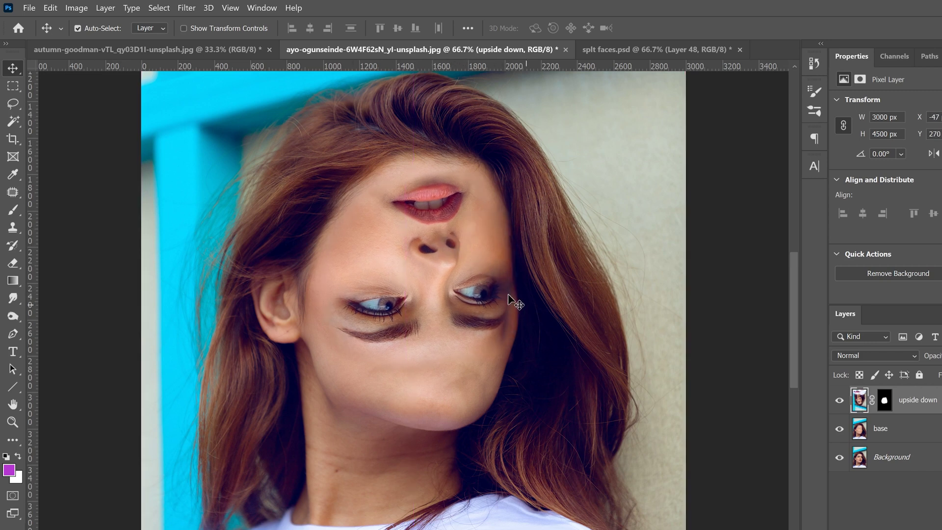
left_click_drag(456, 281, 458, 277)
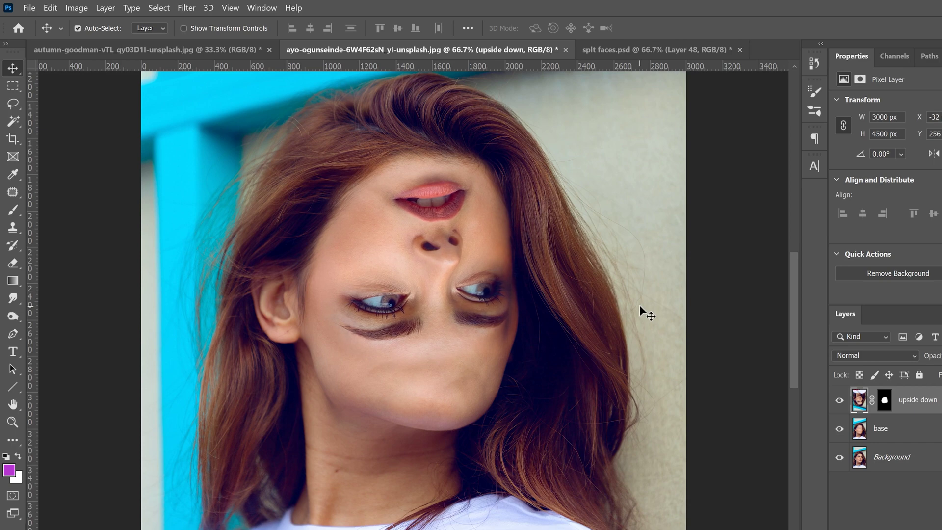
key("ctrl+minus")
key("ctrl+minus")
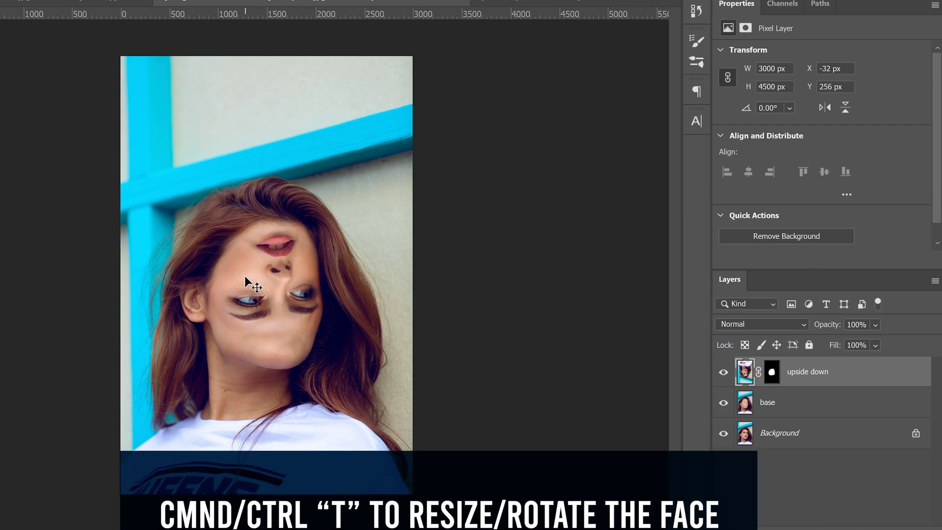
Step: Try enlarging the upside-down face with Free Transform, then cancel the resize
key("ctrl+t")
key("ctrl+t")
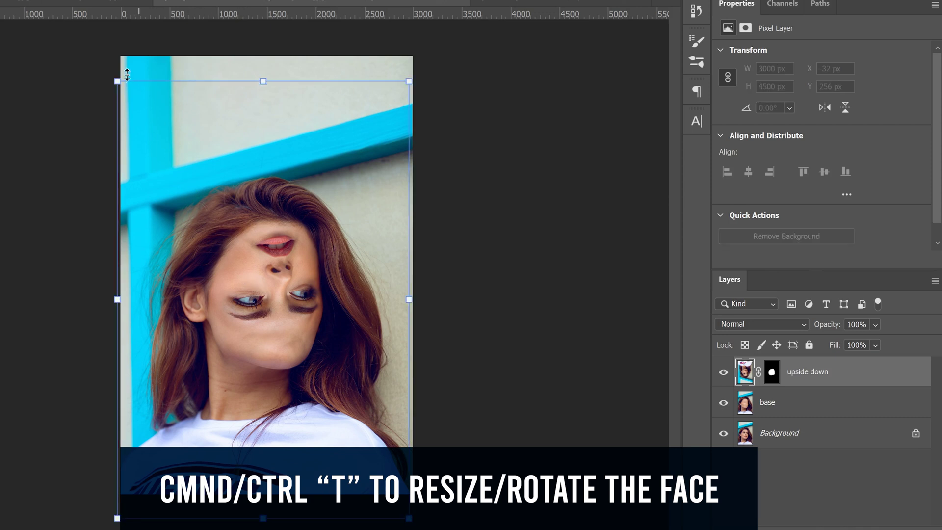
left_click_drag(116, 82, 91, 104)
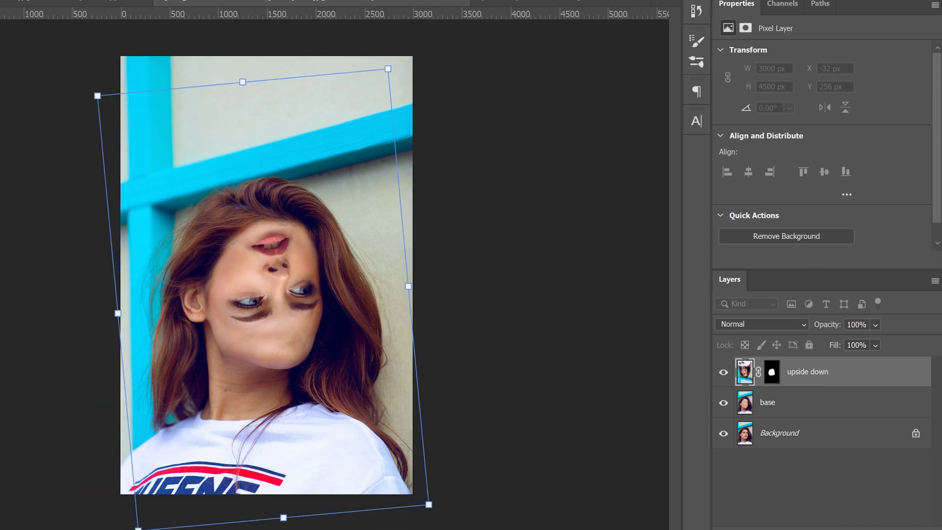
key("Escape")
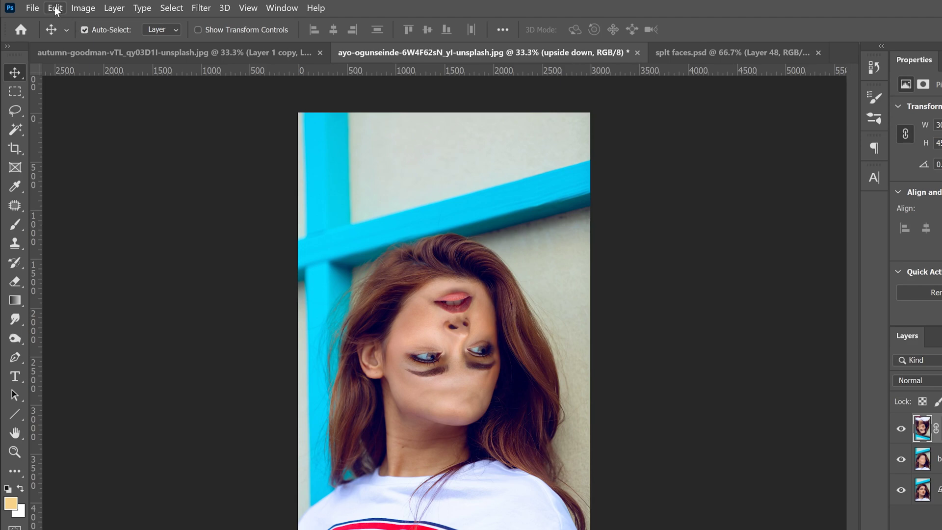
Step: Warp the upside-down face with a 3x3 grid, bending its left side outward and middle down
left_click(55, 9)
mouse_move(111, 315)
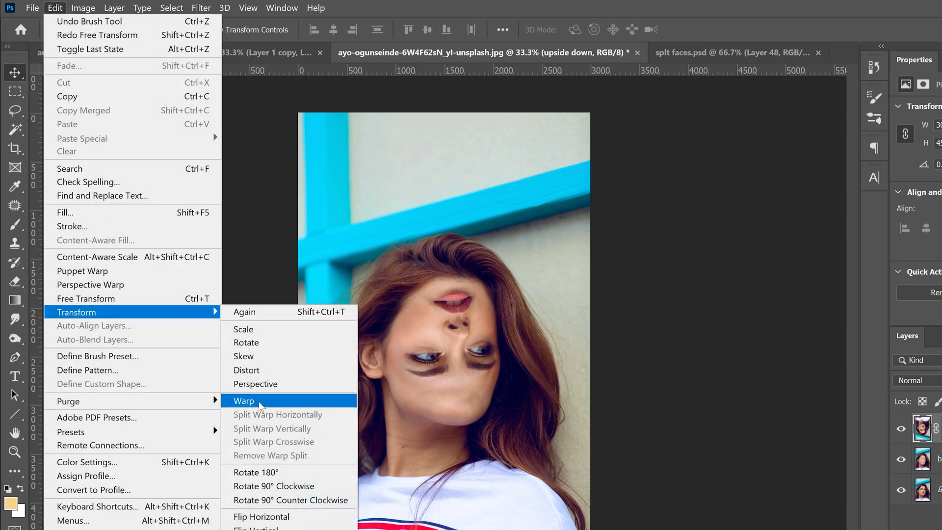
left_click(244, 401)
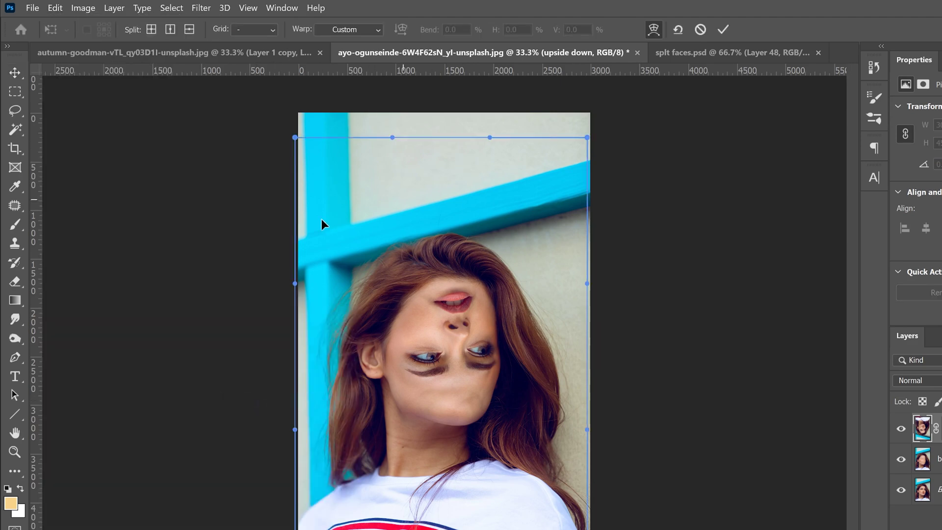
left_click(273, 30)
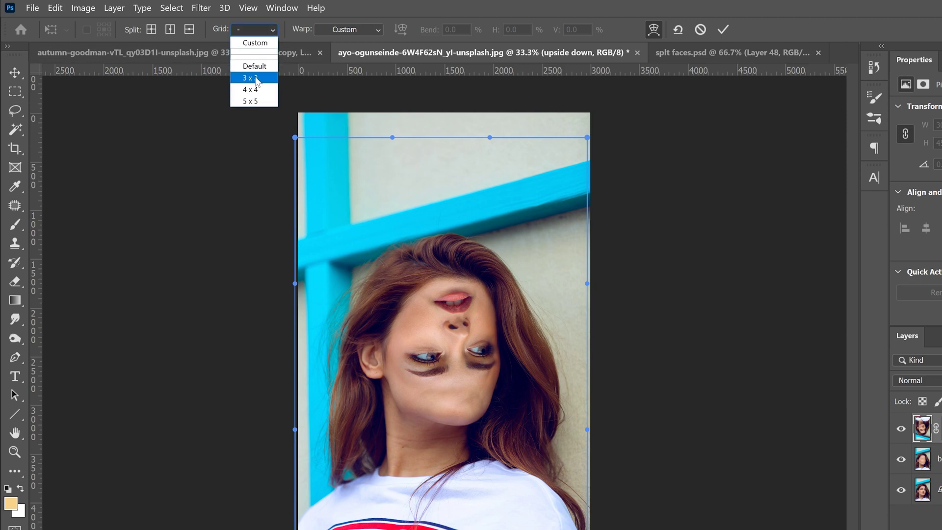
left_click(251, 78)
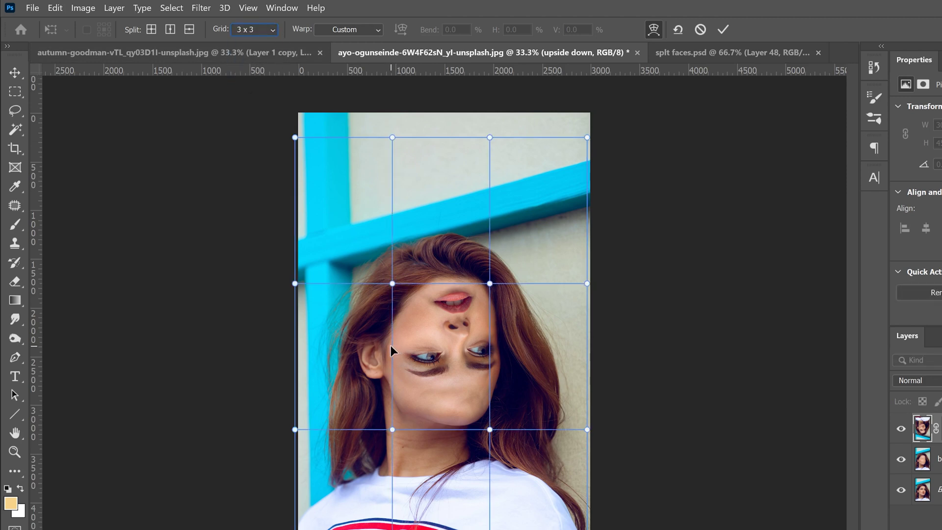
mouse_move(387, 345)
left_mouse_down()
mouse_move(374, 342)
mouse_move(405, 333)
mouse_move(392, 354)
left_mouse_up()
mouse_move(443, 282)
left_mouse_down()
mouse_move(444, 294)
mouse_move(444, 283)
left_mouse_up()
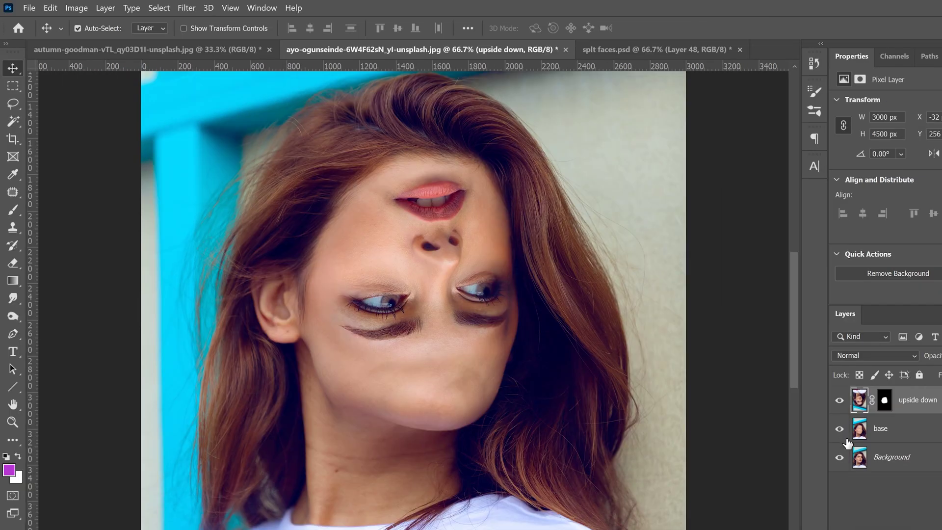
Step: Zoom to 200% on the eyes and ready a 16%-hardness Brush on the upside-down layer's mask
left_click(860, 432)
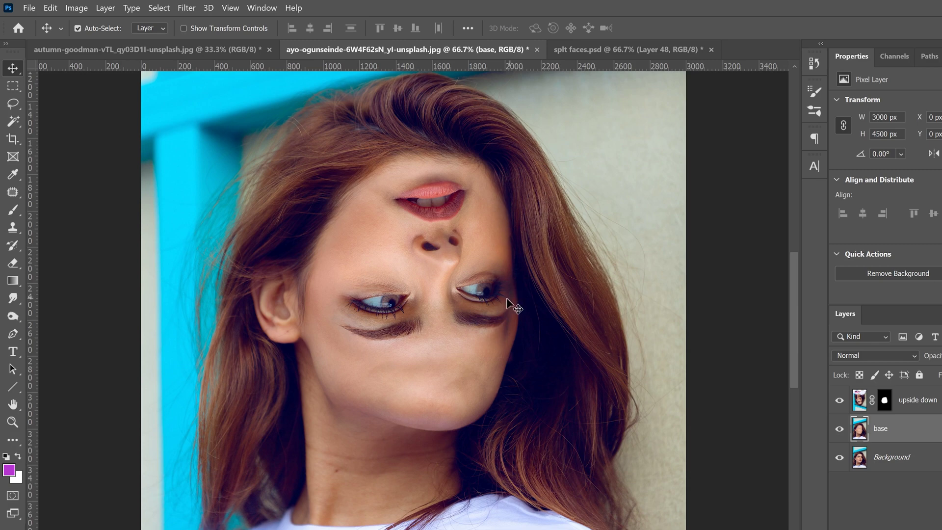
key("ctrl+plus")
key("ctrl+plus")
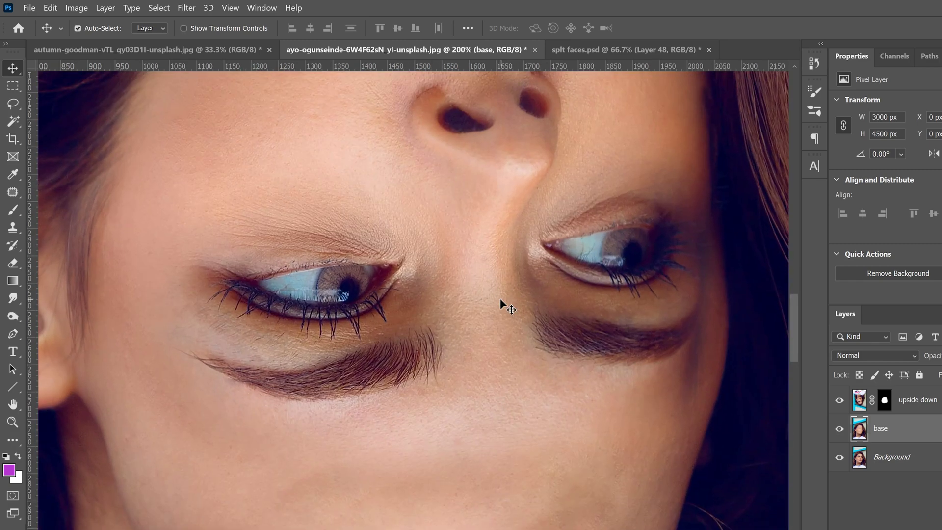
scroll(519, 382, "right", 5)
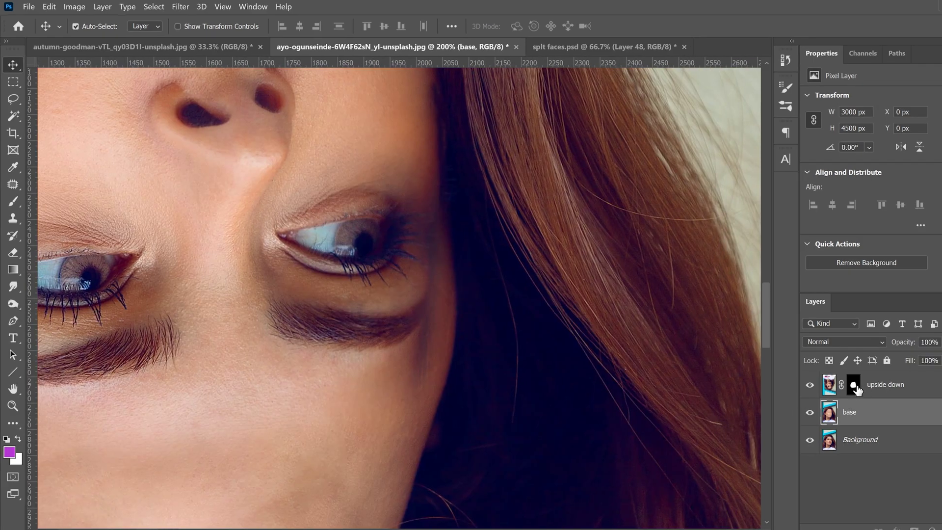
left_click(854, 386)
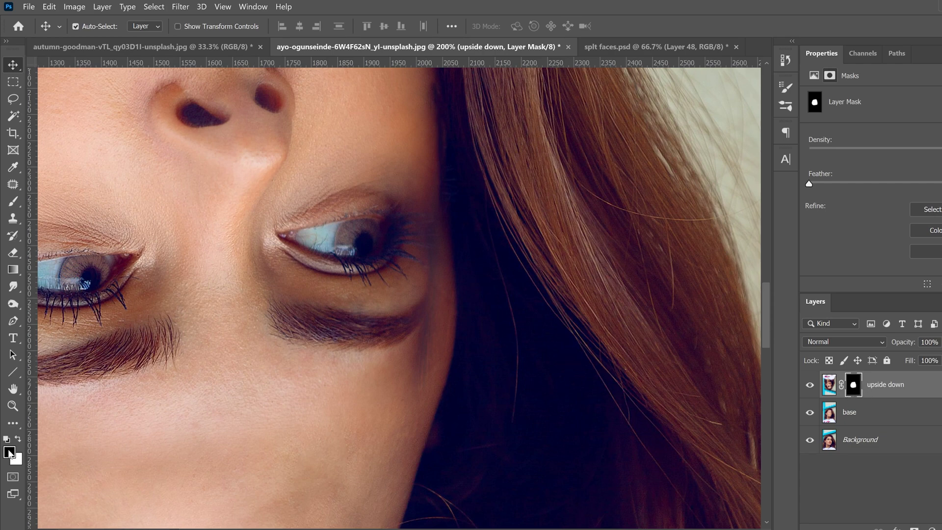
left_click(14, 205)
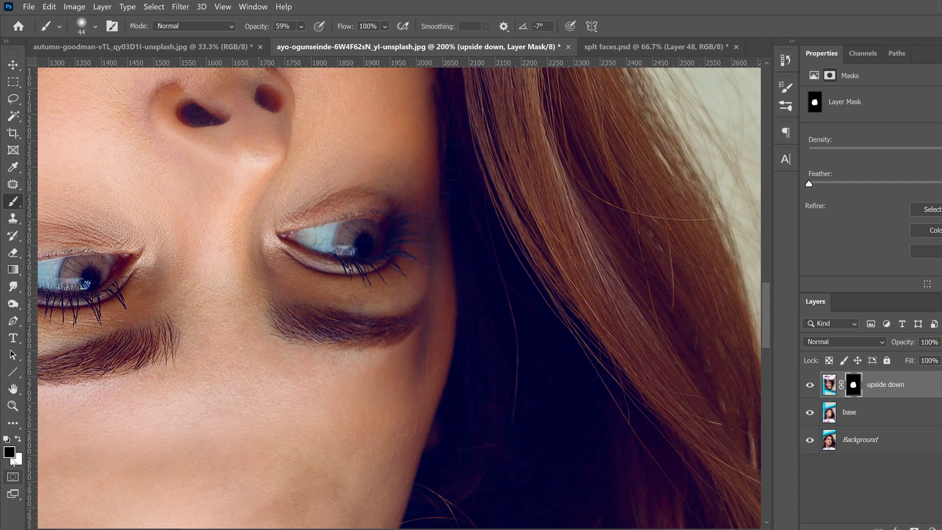
left_click(18, 439)
left_click(18, 440)
left_click(18, 439)
left_click(18, 440)
left_click(95, 28)
mouse_move(83, 97)
left_mouse_down()
mouse_move(98, 99)
mouse_move(83, 99)
mouse_move(94, 68)
mouse_move(109, 69)
left_mouse_up()
Step: Soften the cheek hair edge, then paint at 51% opacity along the jaw and outer eye corner
mouse_move(423, 368)
left_mouse_down()
mouse_move(400, 436)
mouse_move(419, 409)
left_mouse_up()
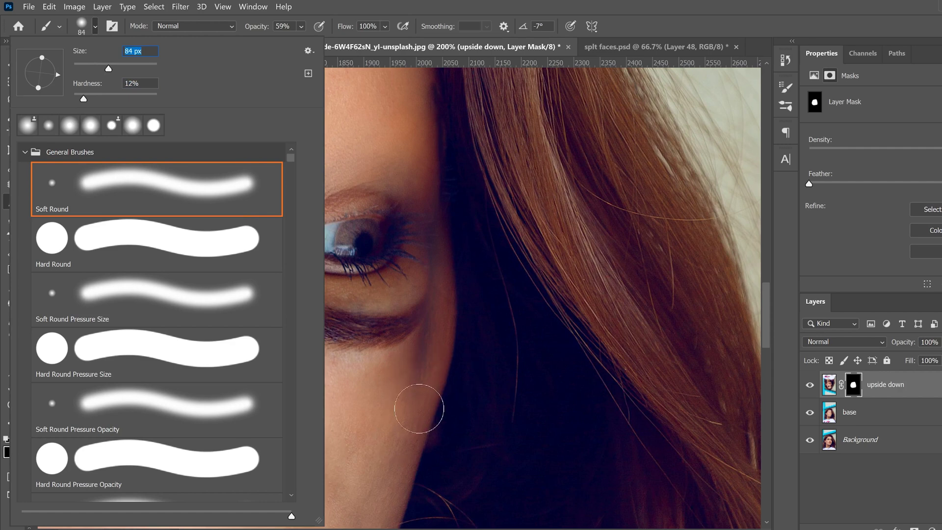
left_click(324, 20)
left_click(300, 26)
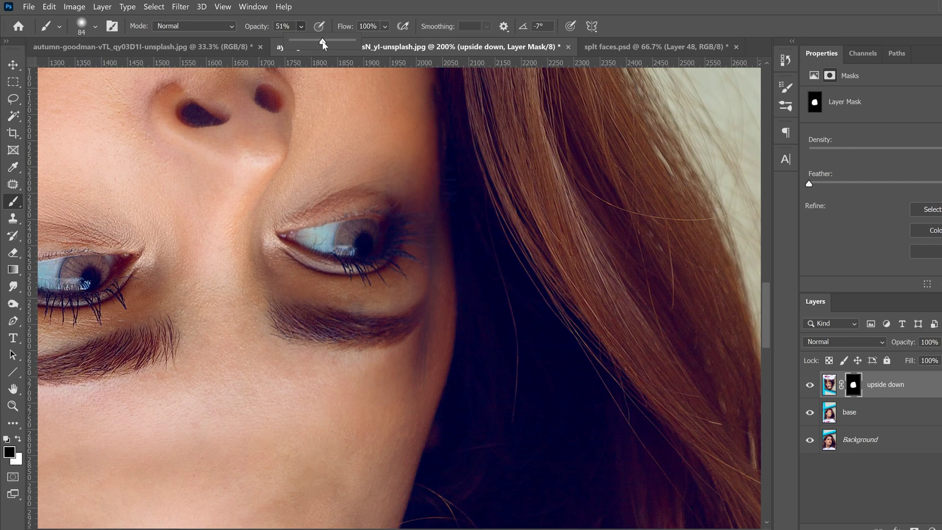
left_click(320, 173)
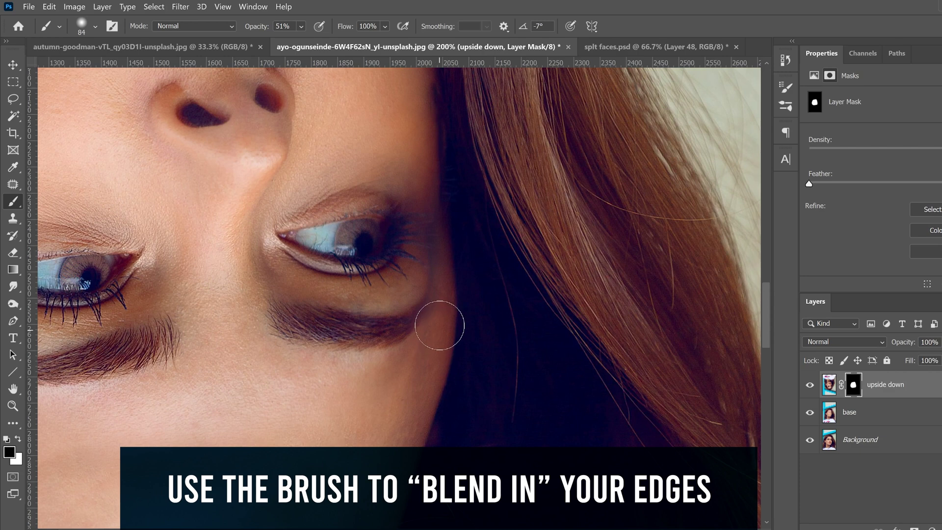
left_click_drag(448, 300, 434, 226)
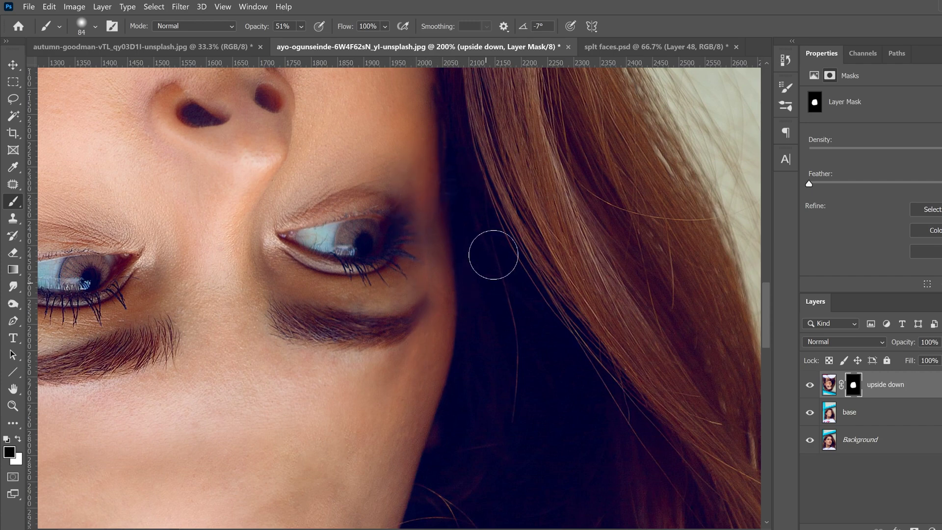
mouse_move(415, 243)
left_mouse_down()
mouse_move(429, 233)
mouse_move(392, 246)
left_mouse_up()
Step: Alternate white and black on the mask to clean up the cheek edge and eye-corner shadow
left_click(18, 440)
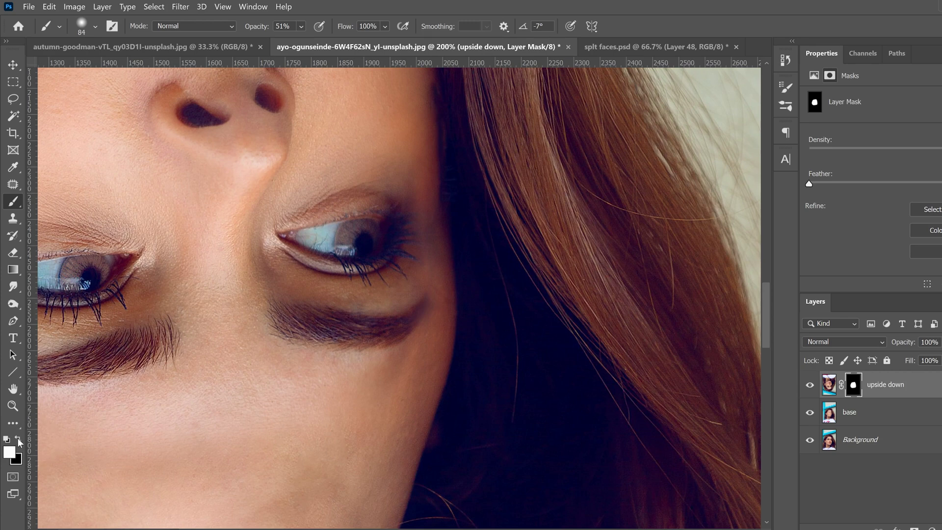
mouse_move(424, 346)
left_mouse_down()
mouse_move(419, 392)
mouse_move(414, 385)
left_mouse_up()
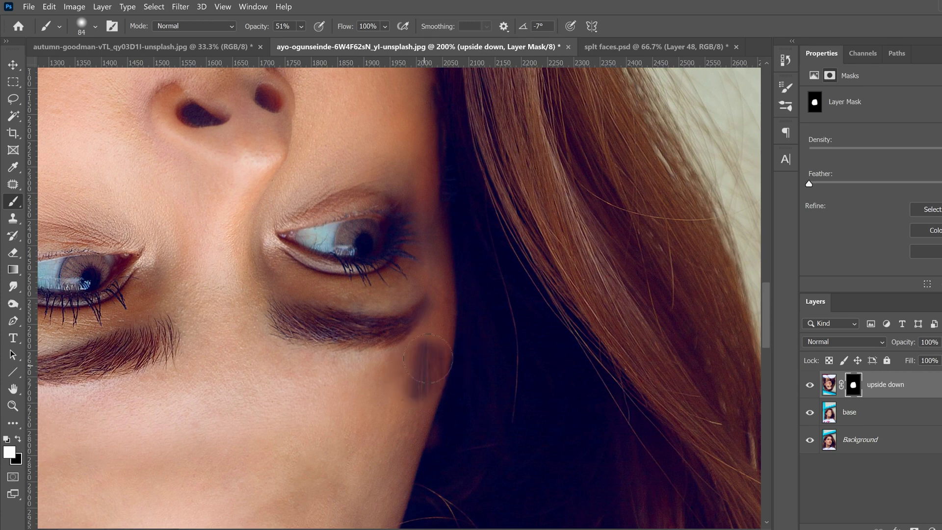
left_click(19, 439)
mouse_move(416, 384)
left_mouse_down()
mouse_move(432, 350)
mouse_move(411, 405)
mouse_move(433, 342)
mouse_move(410, 412)
left_mouse_up()
mouse_move(431, 347)
left_mouse_down()
mouse_move(442, 281)
mouse_move(417, 168)
mouse_move(437, 290)
mouse_move(395, 262)
mouse_move(404, 220)
mouse_move(421, 259)
mouse_move(387, 245)
left_mouse_up()
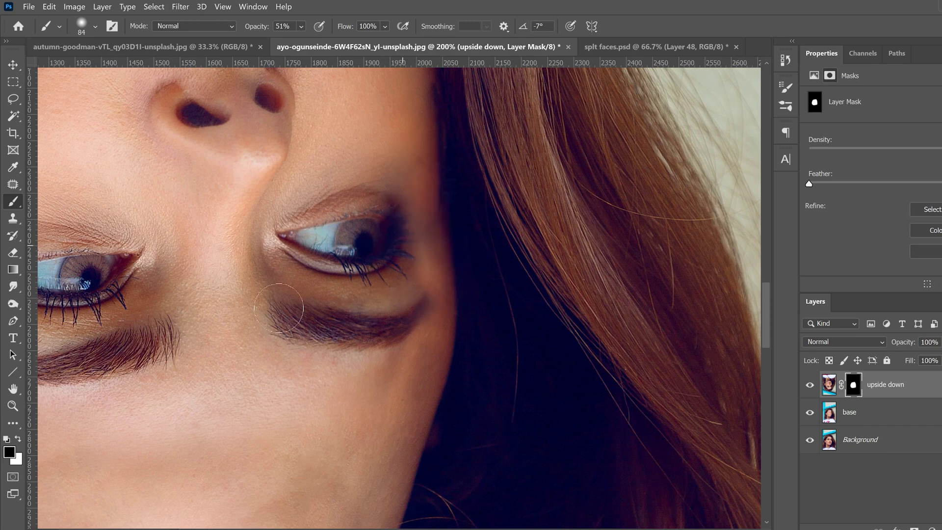
left_click(18, 440)
mouse_move(401, 237)
left_mouse_down()
mouse_move(399, 218)
mouse_move(389, 256)
mouse_move(399, 252)
mouse_move(399, 217)
left_mouse_up()
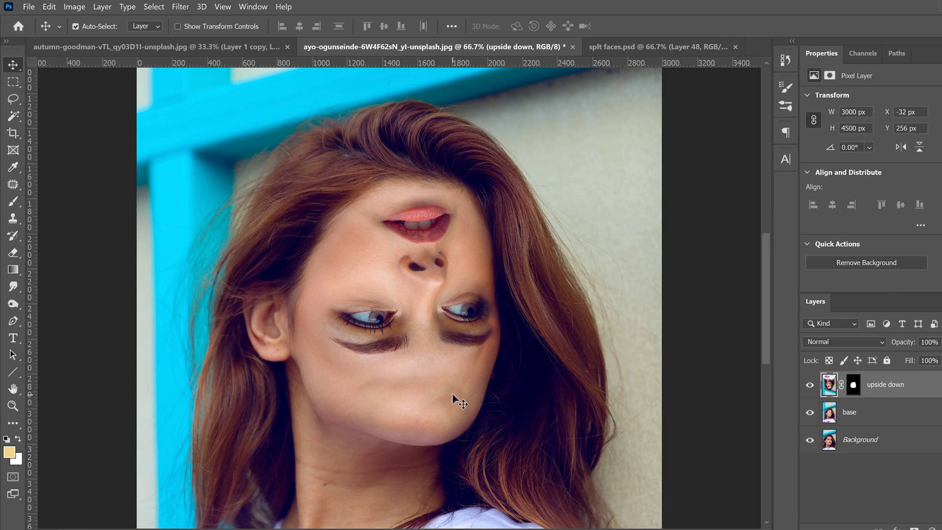
Step: Switch to the flower-crown portrait, zoom out to 50% and duplicate the portrait layer twice
left_click(139, 47)
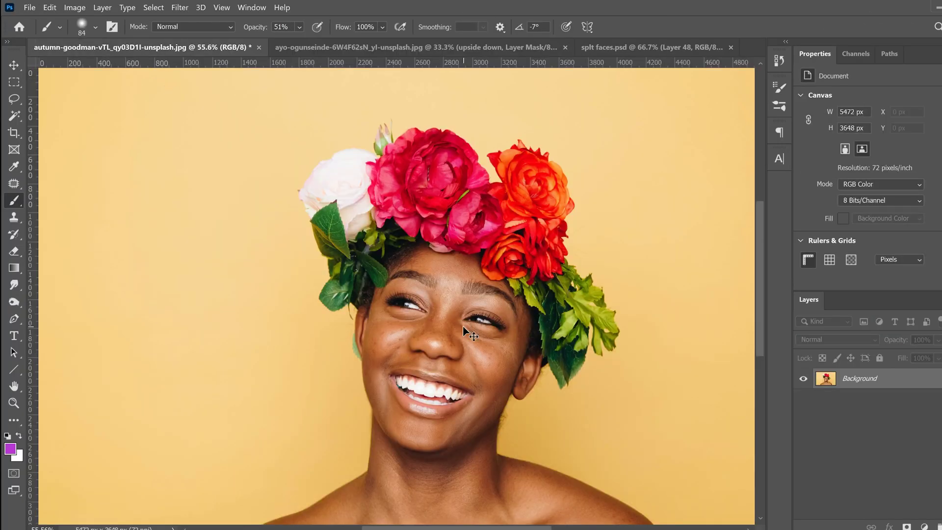
key("ctrl+minus")
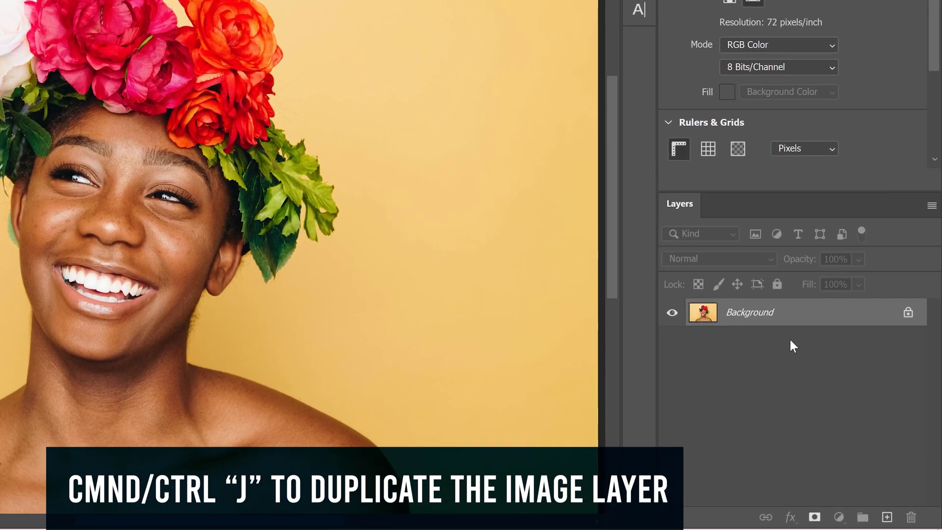
key("ctrl+j")
key("ctrl+j")
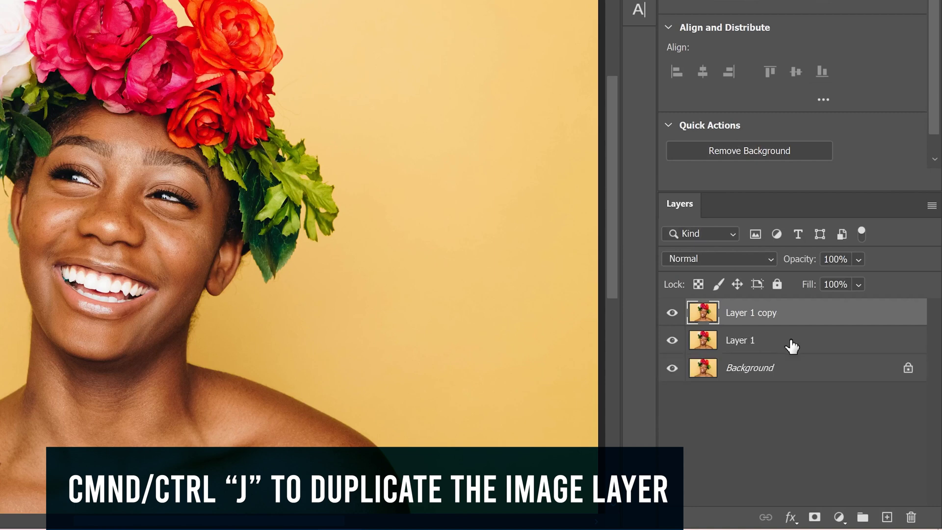
key("alt+comma")
Step: Hide Layer 1 copy and rename Layer 1 to 'base'
left_click(671, 313)
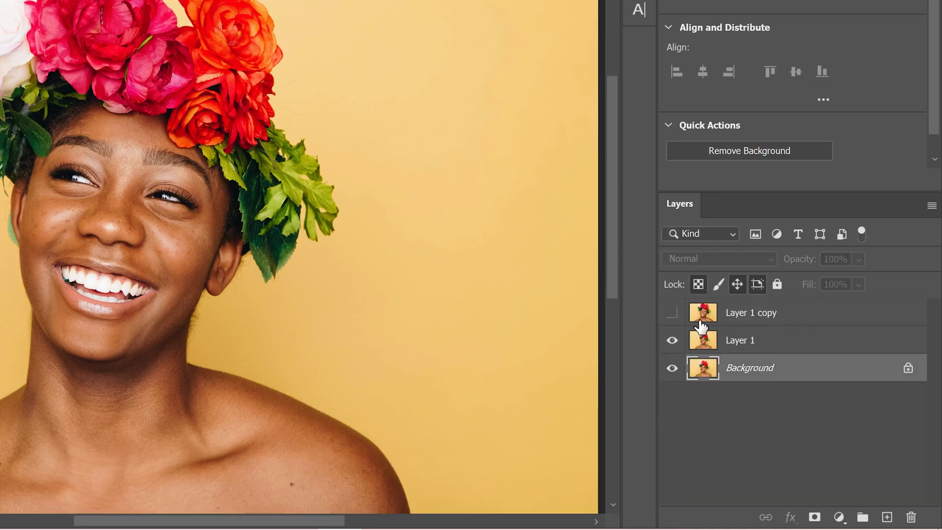
left_click(737, 343)
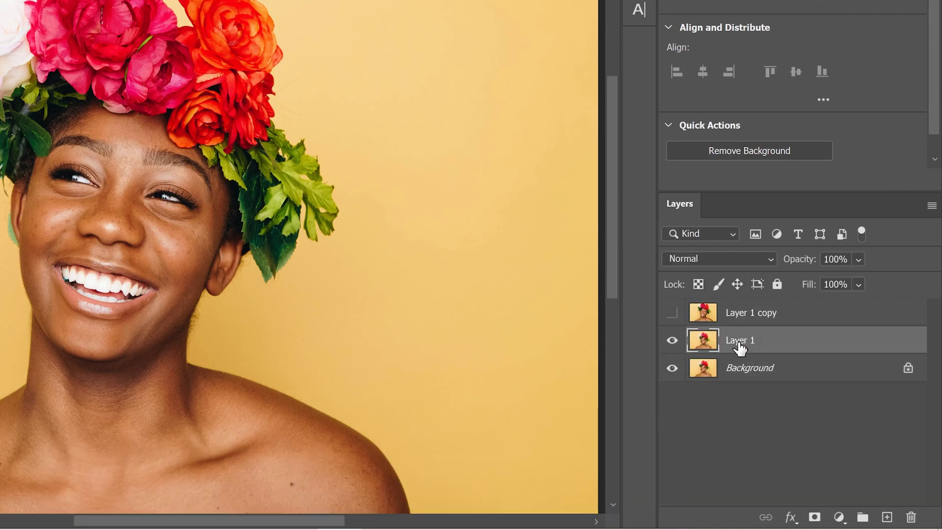
double_click(739, 340)
type("base")
key("Return")
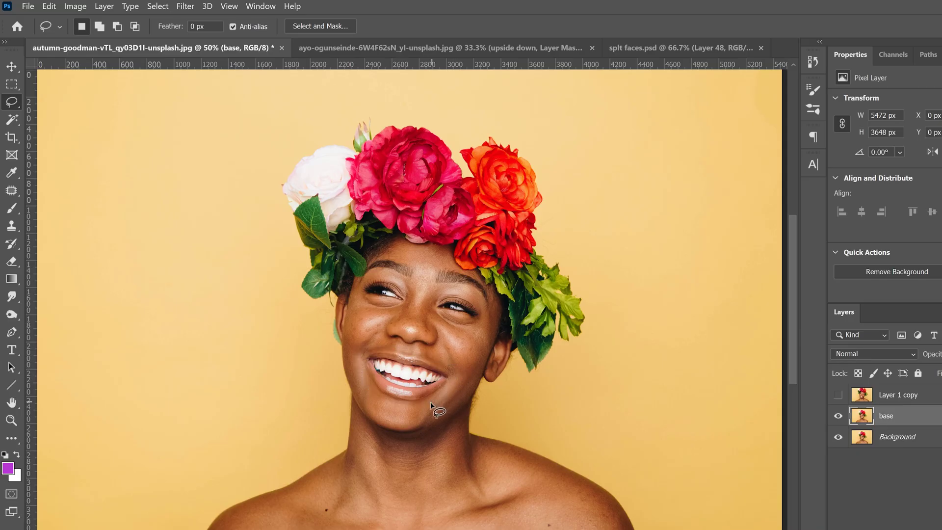
Step: Content-aware fill the lassoed eyes, eyebrows, nose and lip, then patch the forehead smooth
mouse_move(444, 346)
left_mouse_down()
mouse_move(411, 352)
mouse_move(390, 315)
mouse_move(446, 343)
left_mouse_up()
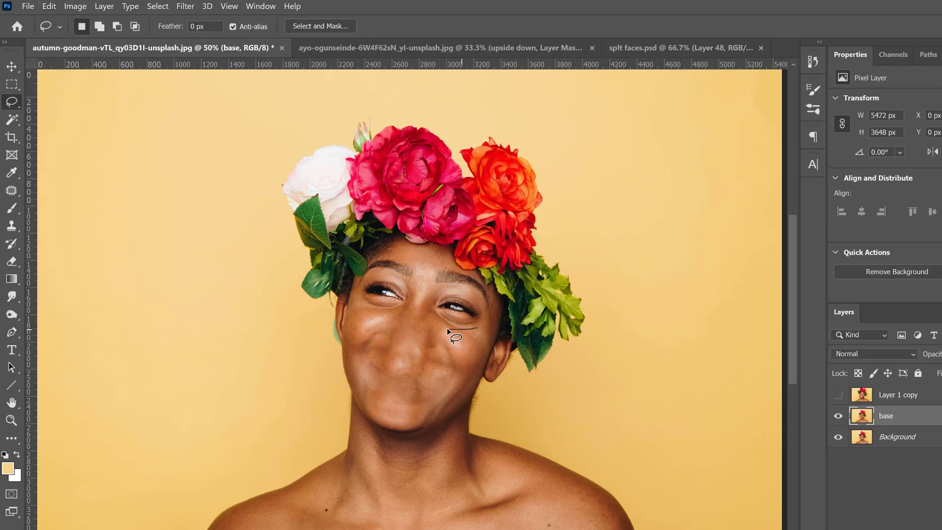
left_click_drag(452, 326, 467, 313)
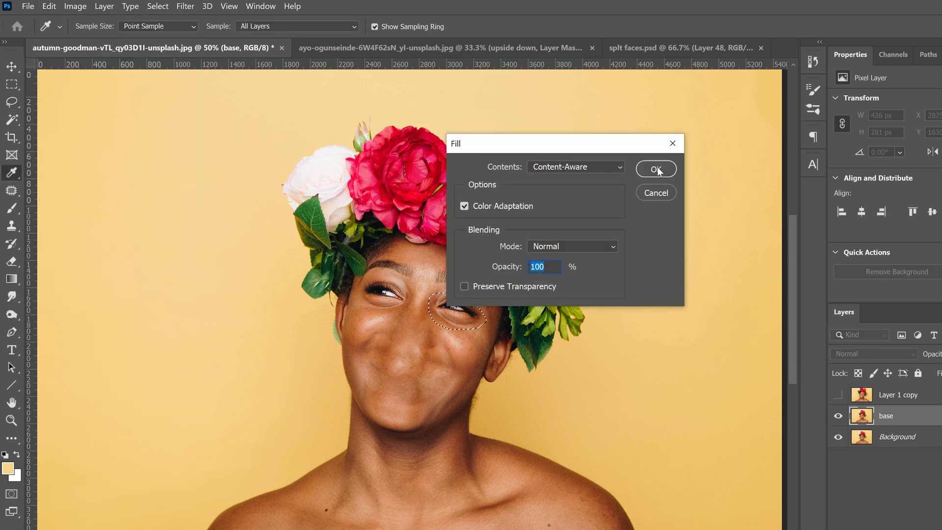
left_click(658, 169)
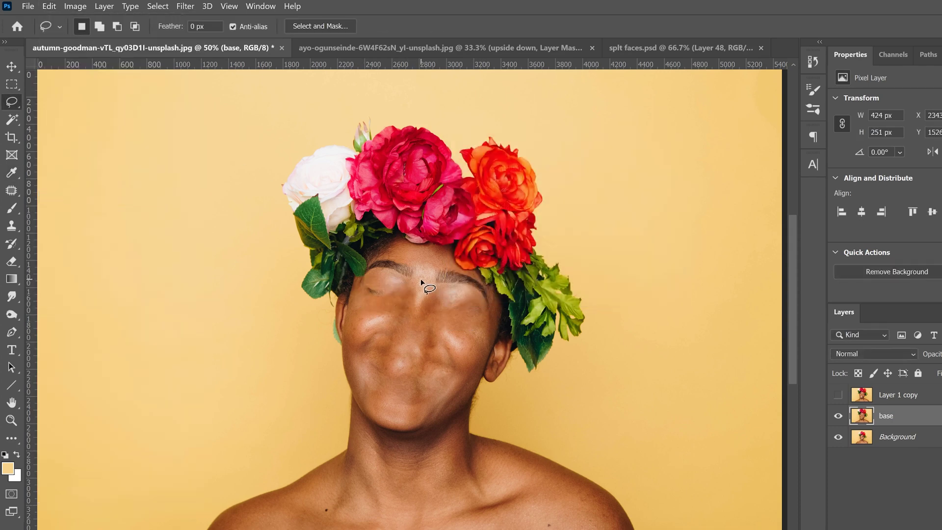
left_click_drag(421, 281, 423, 284)
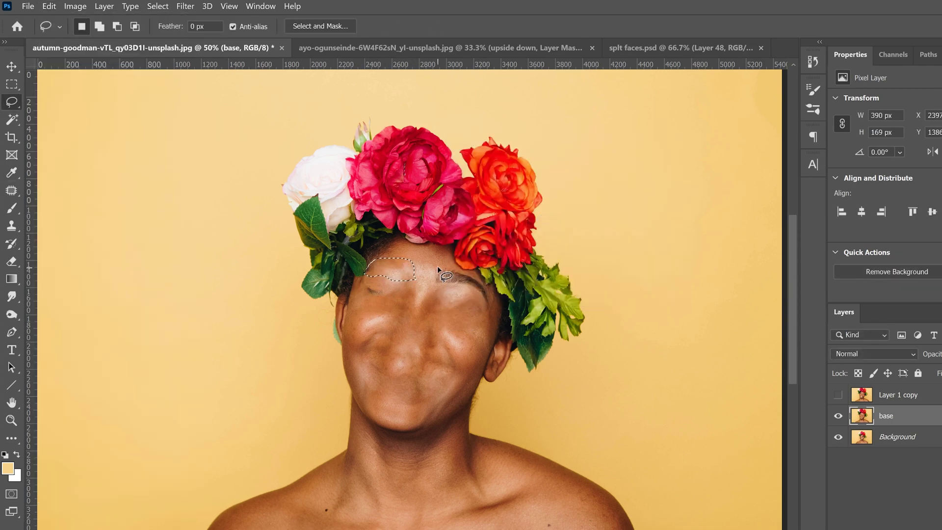
left_click_drag(437, 273, 491, 293)
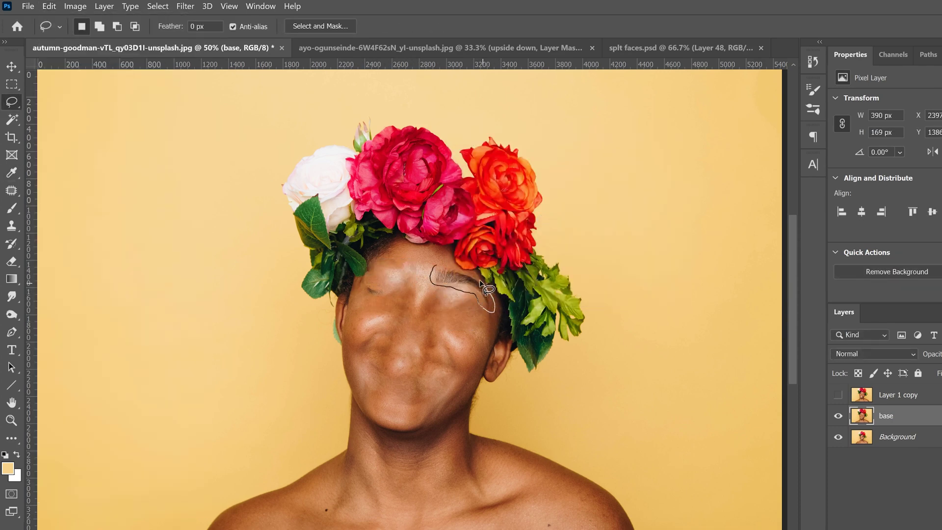
left_click_drag(390, 290, 361, 298)
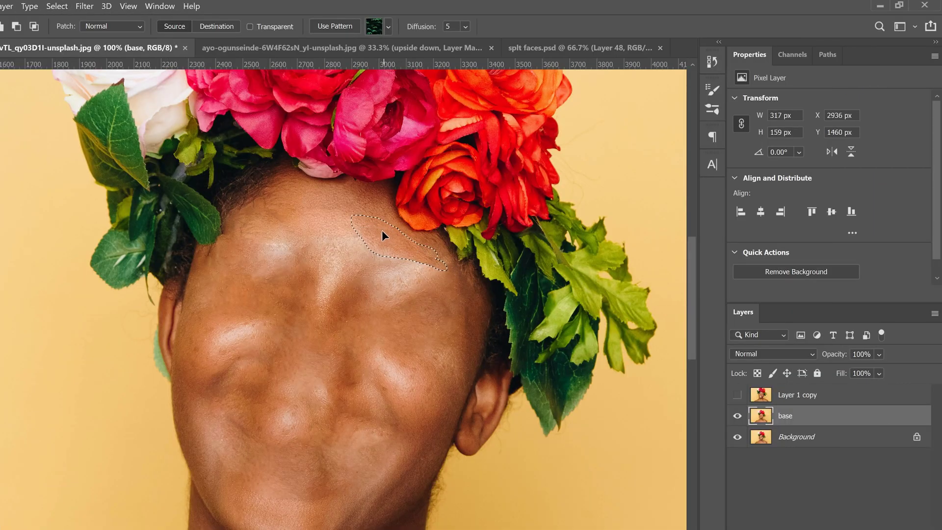
left_click_drag(369, 216, 412, 288)
key("ctrl+d")
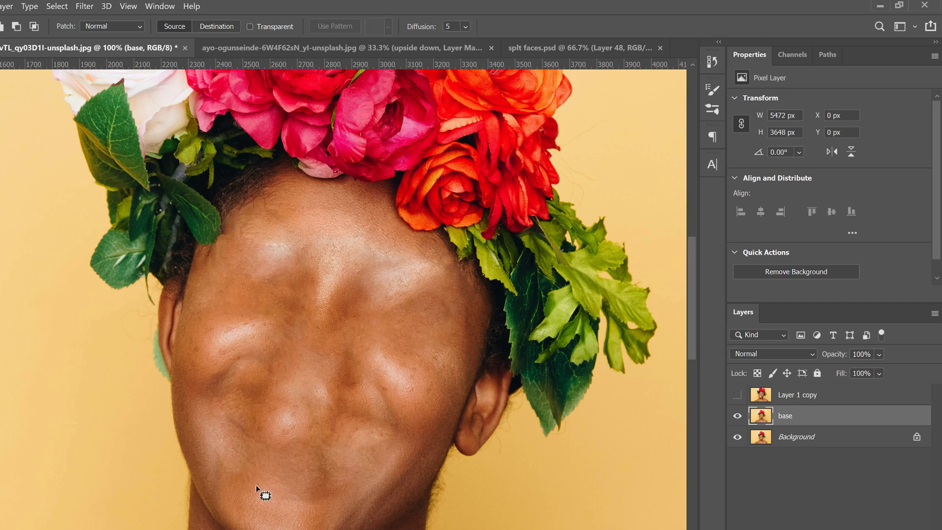
Step: Show Layer 1 copy, lasso its smiling face and turn the selection into a layer mask
left_click(737, 395)
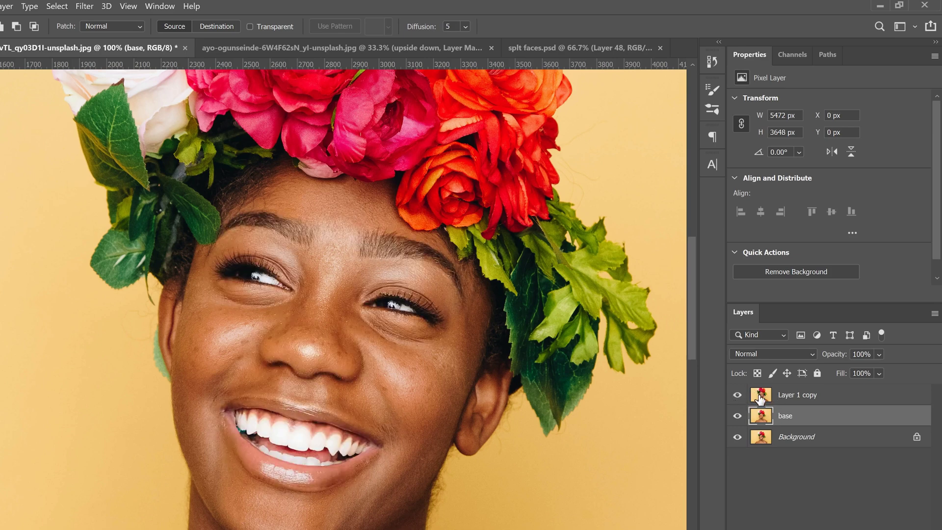
left_click(760, 398)
key("l")
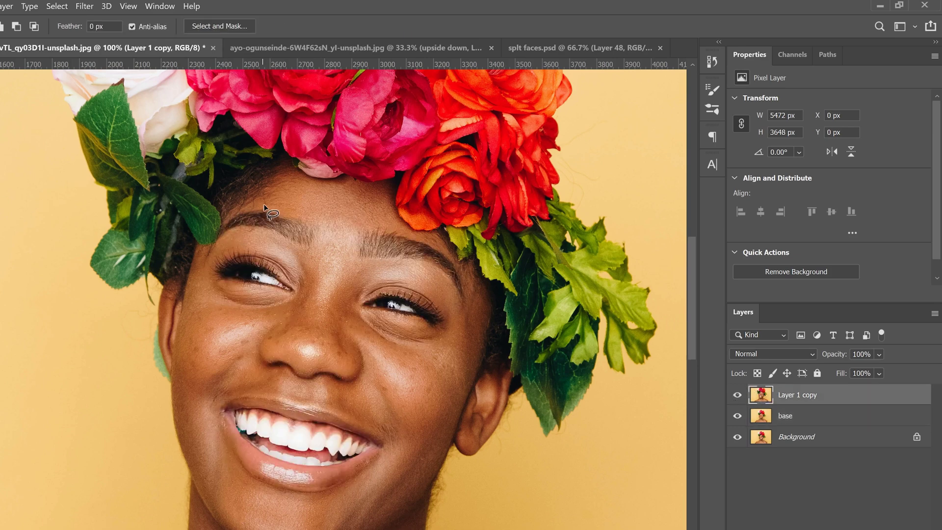
mouse_move(262, 201)
left_mouse_down()
mouse_move(220, 229)
mouse_move(197, 282)
mouse_move(220, 466)
mouse_move(274, 198)
mouse_move(262, 201)
left_mouse_up()
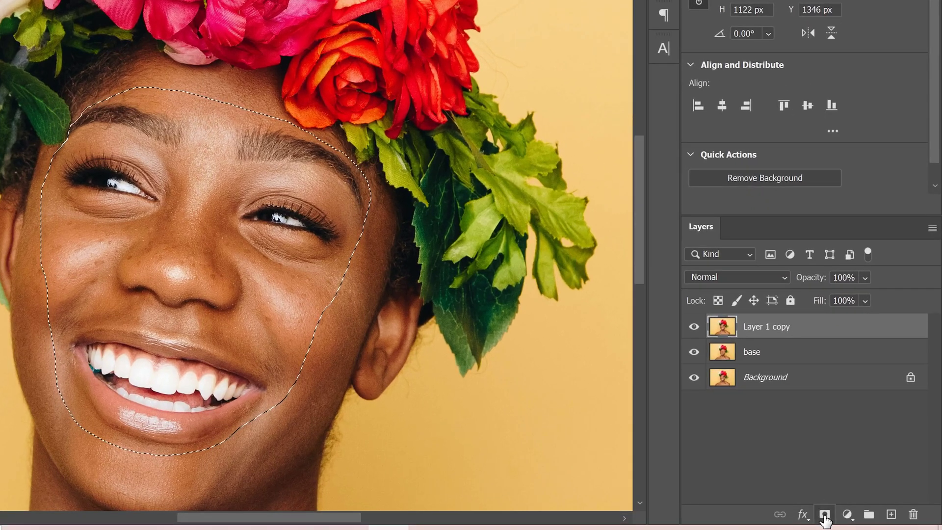
left_click(826, 516)
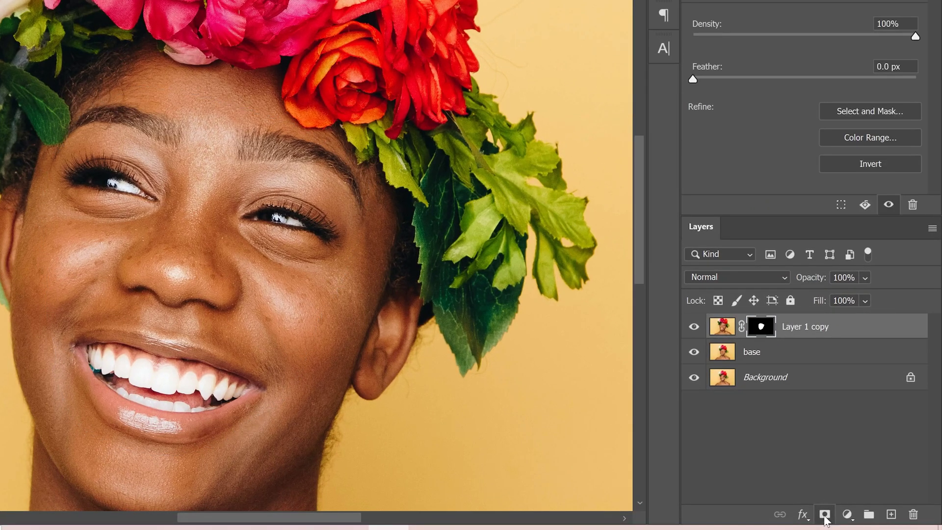
Step: Feather the face mask edge to 31.5 px in Select and Mask and apply it
double_click(761, 327)
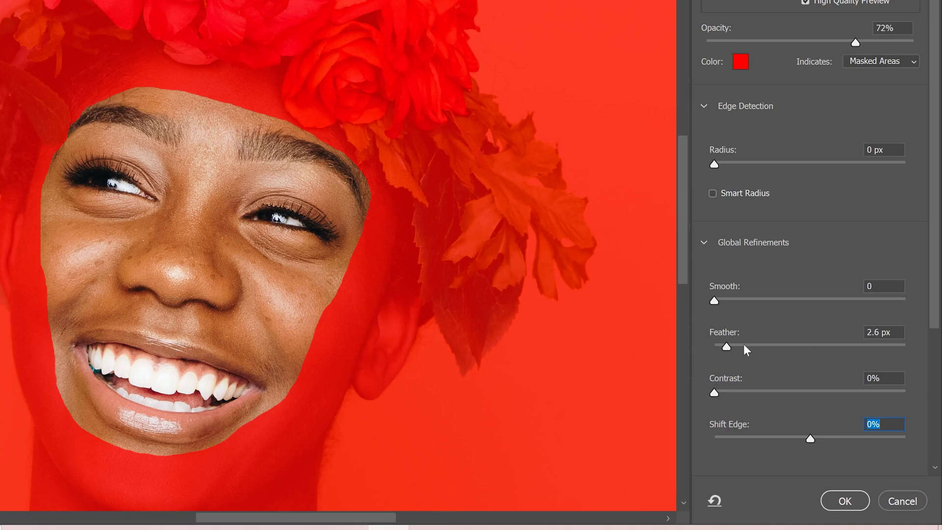
left_click_drag(768, 345, 771, 344)
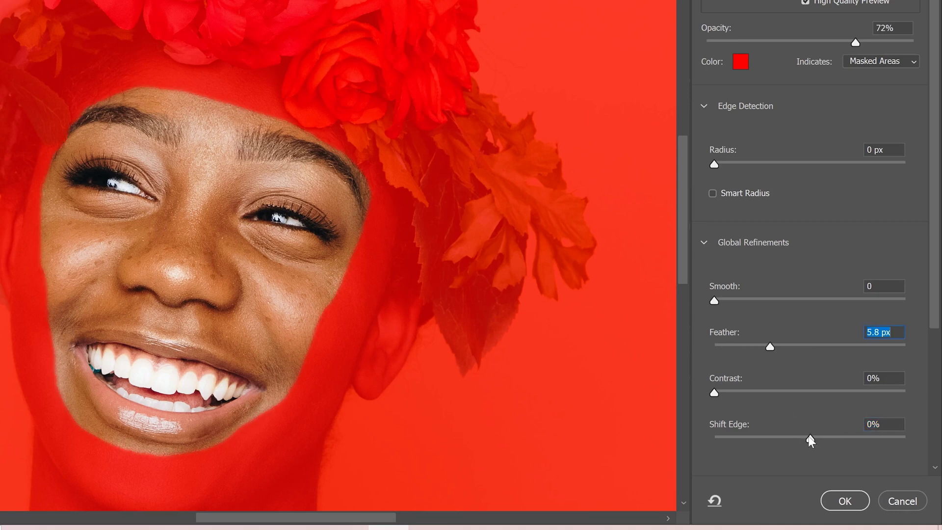
left_click_drag(810, 438, 793, 439)
left_click_drag(769, 345, 806, 347)
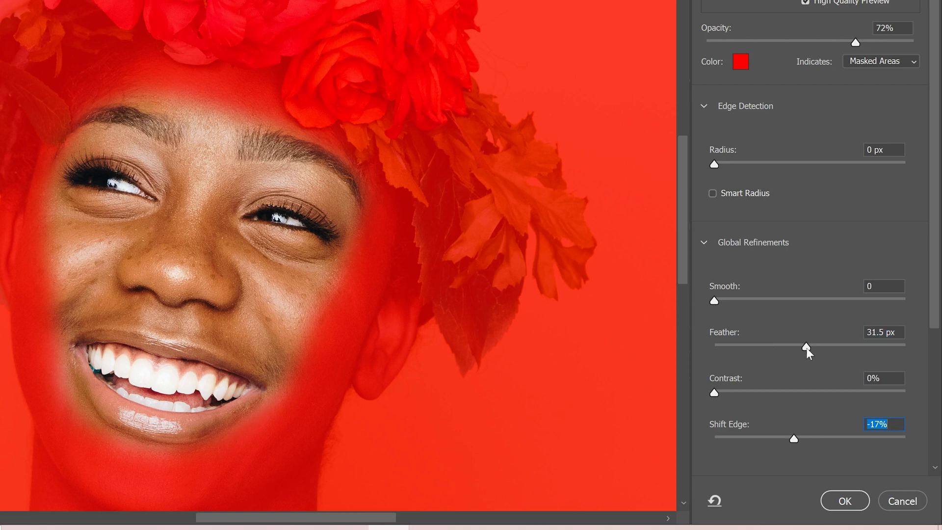
left_click_drag(795, 438, 811, 437)
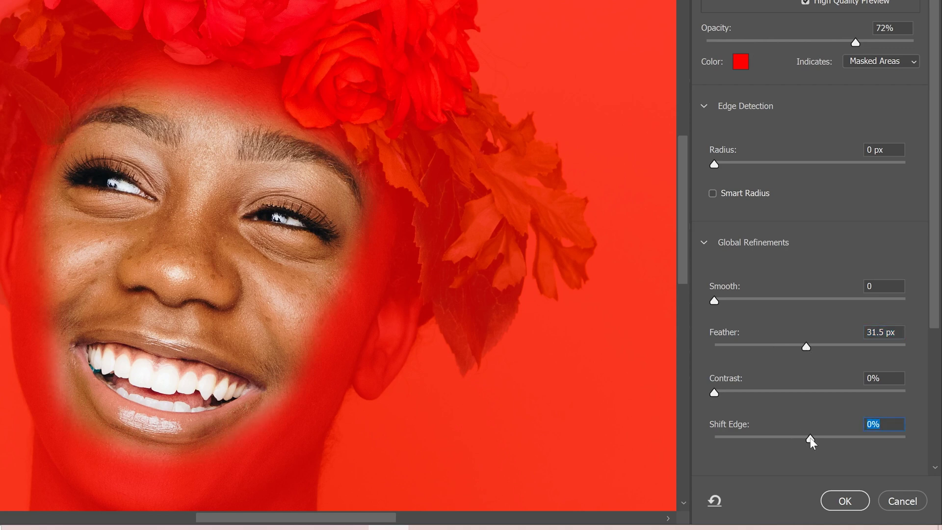
left_click(842, 501)
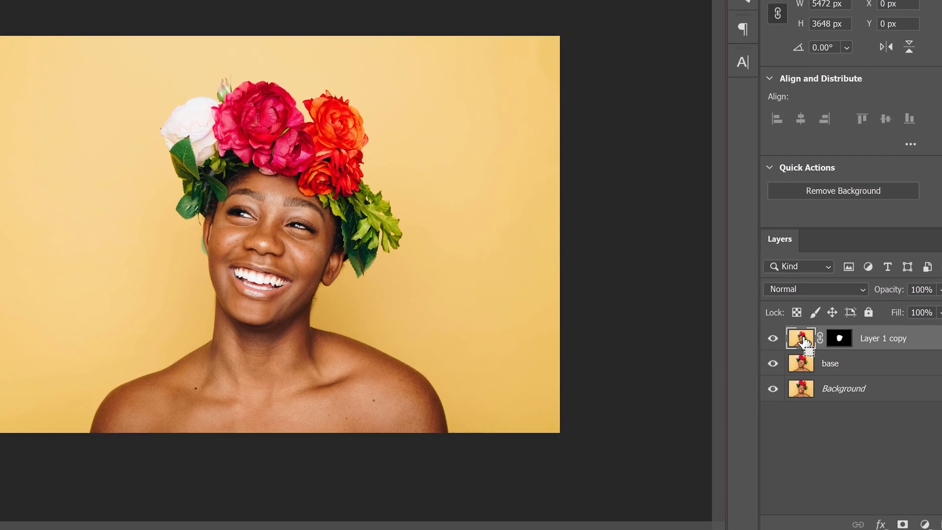
Step: Scale the masked face copy to about 64.5% and nudge it up and right over the blank face
key("ctrl+t")
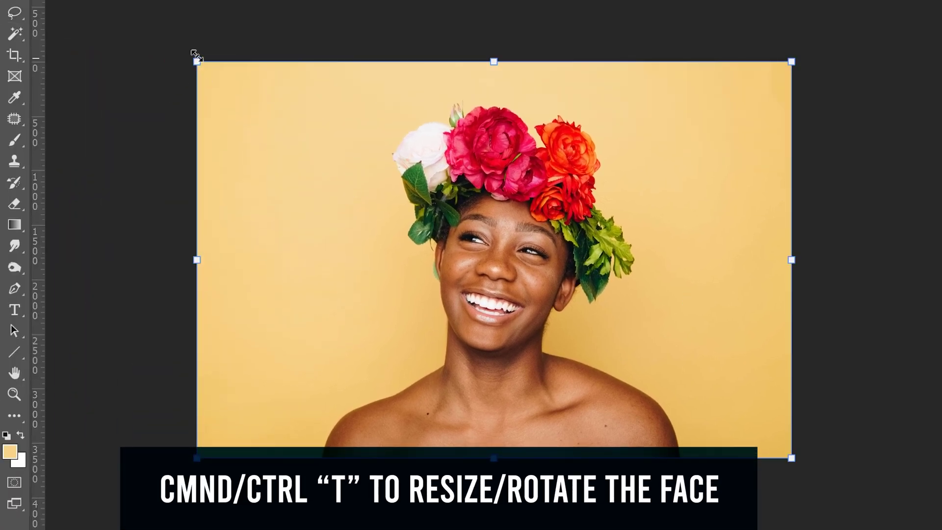
left_click_drag(195, 54, 405, 221)
left_click_drag(604, 352, 506, 293)
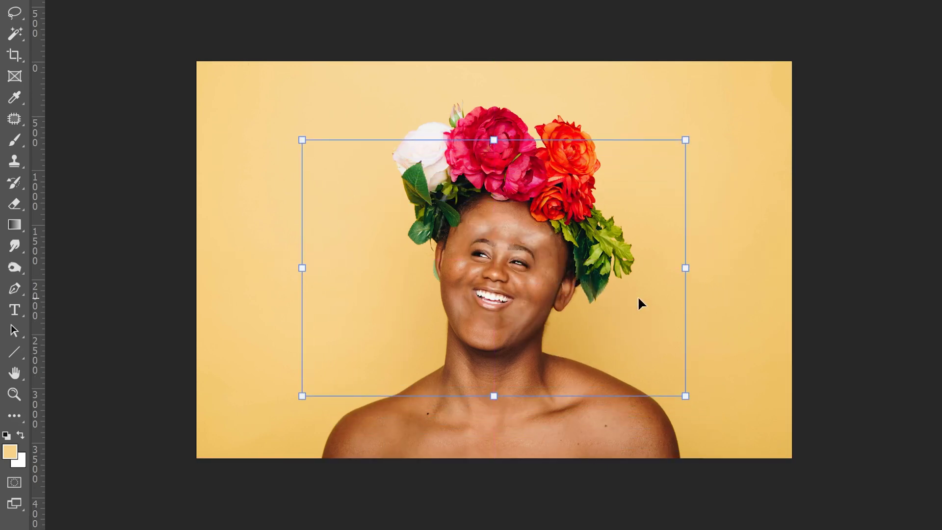
key("shift+Right")
key("shift+Right")
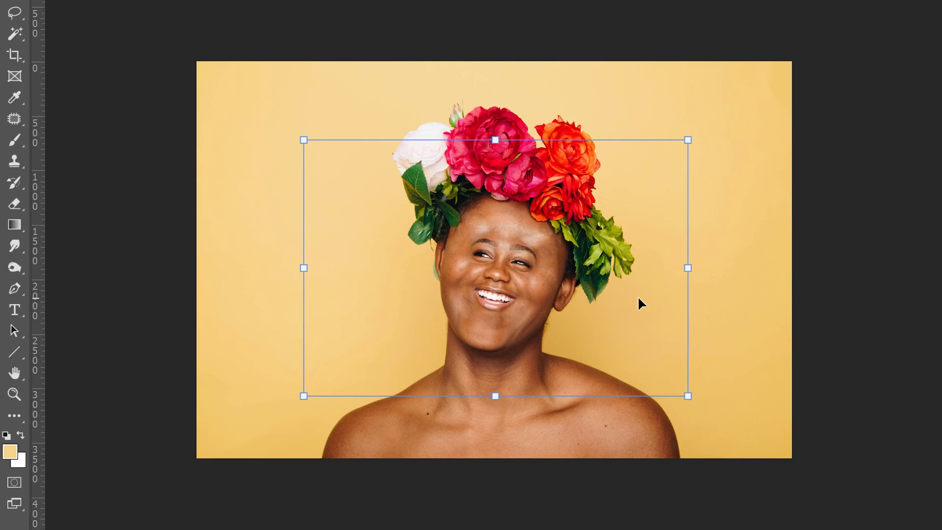
key("shift+Up")
key("shift+Up")
key("shift+Up")
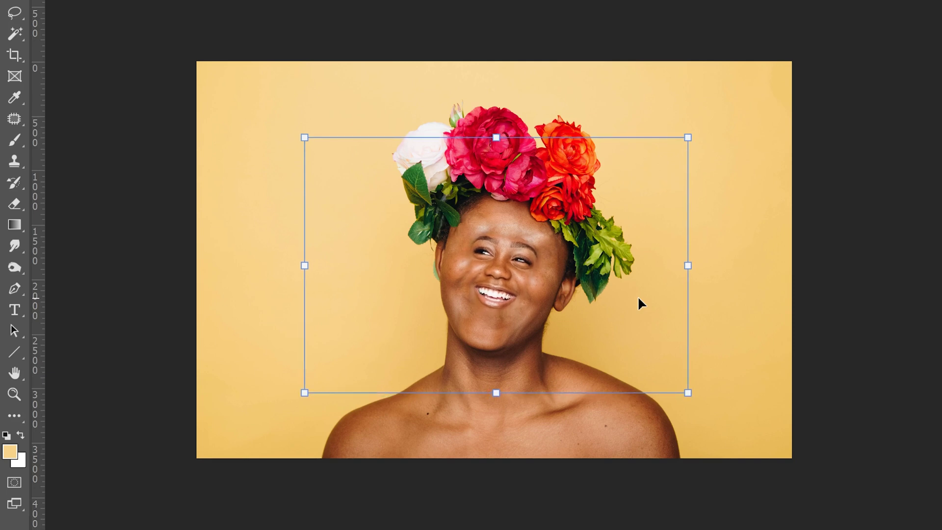
key("Up")
key("Up")
key("Up")
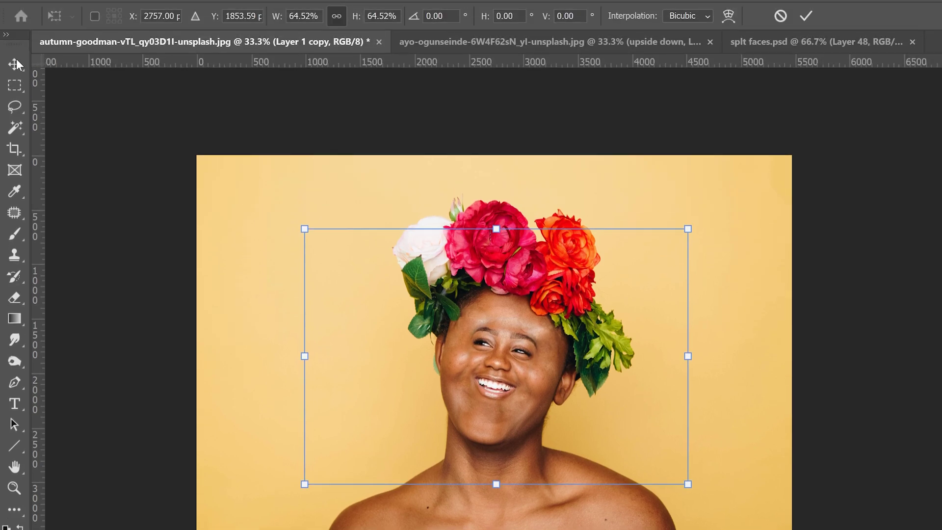
left_click(805, 34)
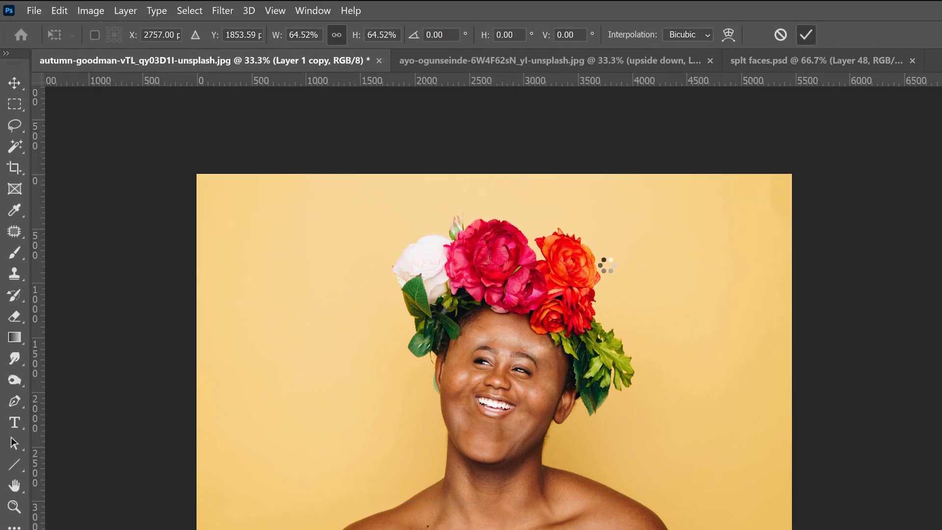
key("l")
scroll(546, 378, "up", 3)
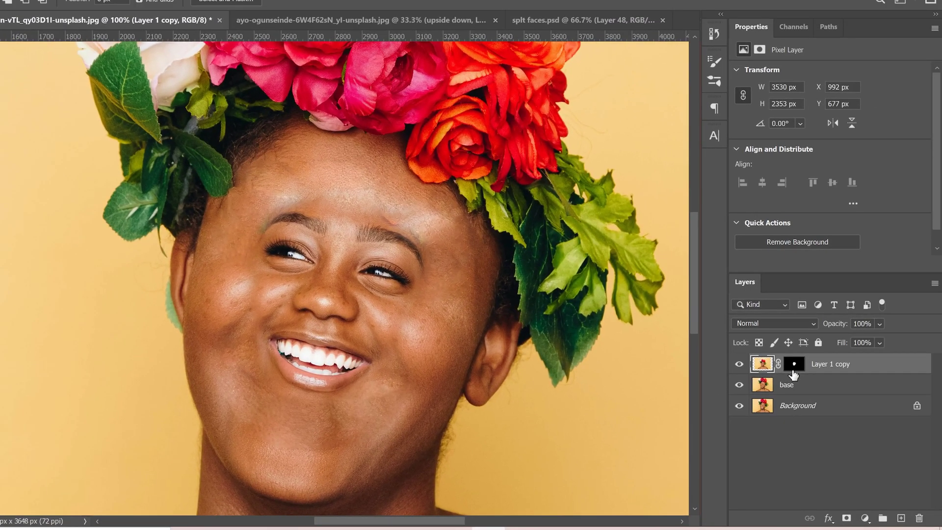
Step: Brush Layer 1 copy's mask at 51% opacity along the forehead seam above the eyes
left_click(794, 364)
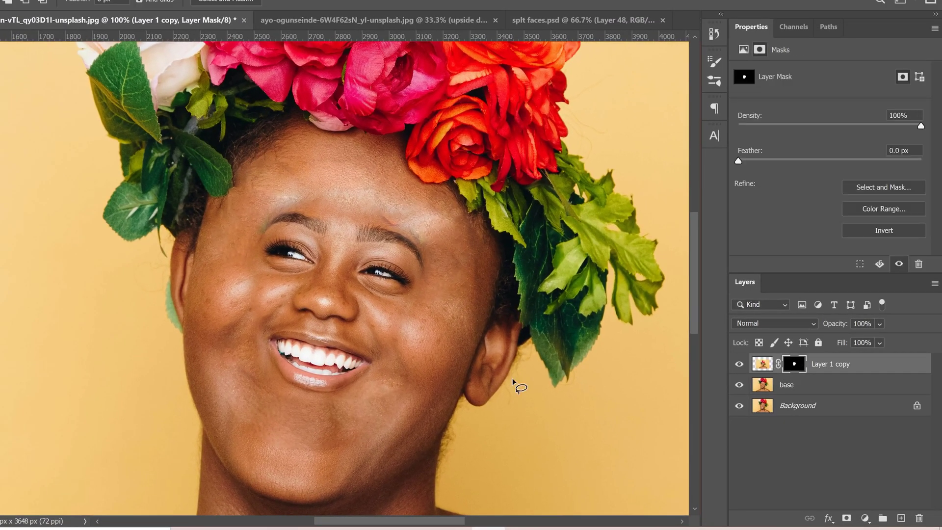
key("b")
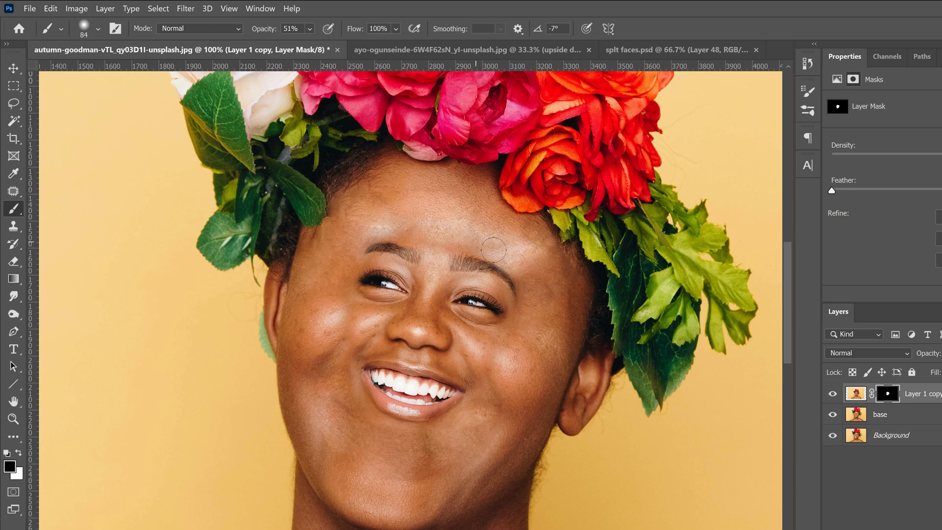
left_click_drag(440, 237, 401, 231)
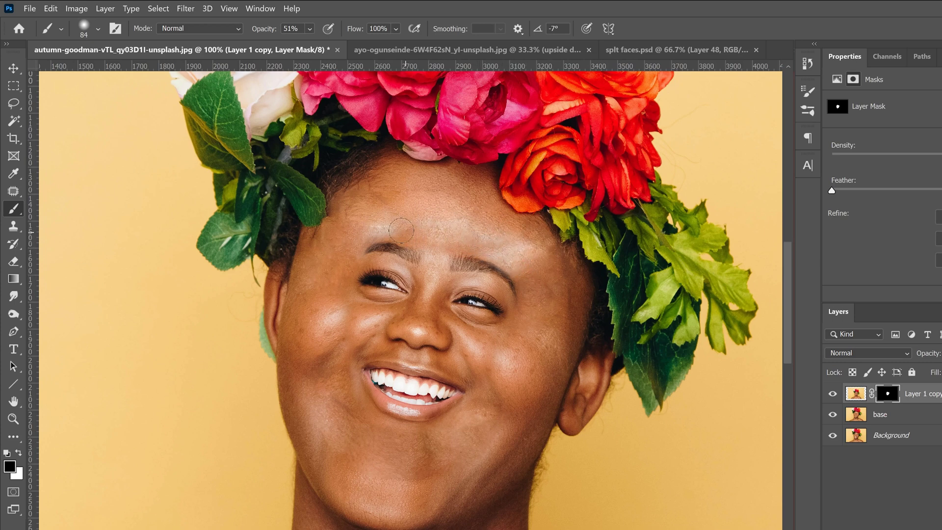